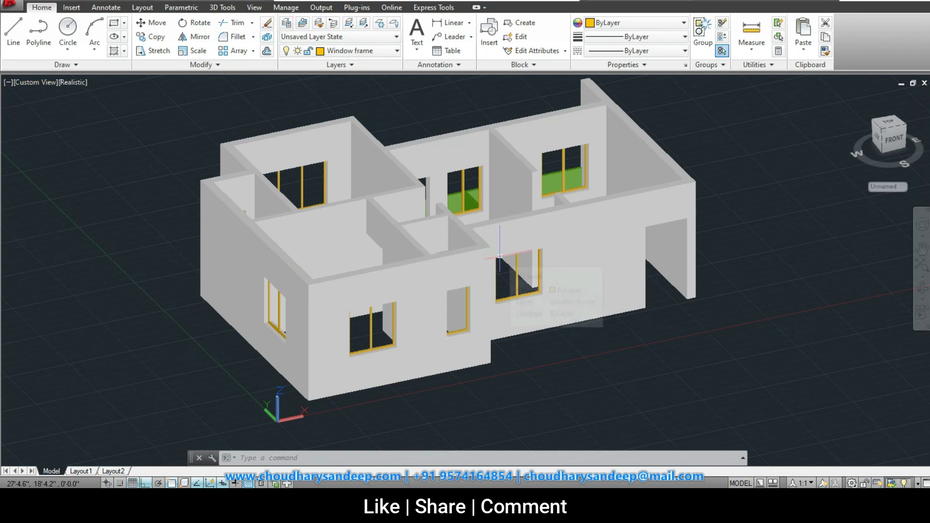
Step: Add a new layer named 'window glass' with colour 70 (green)
{"action": "left_click", "coordinate": [287, 23]}
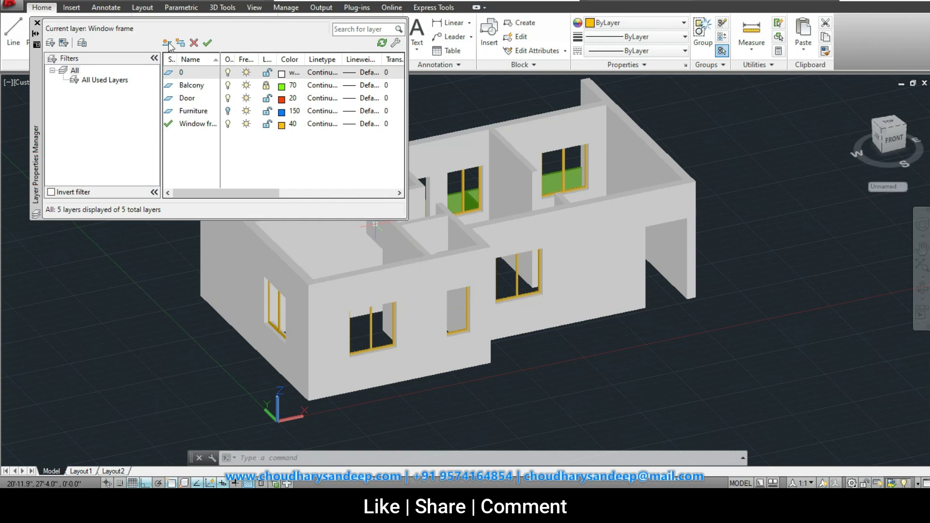
{"action": "left_click", "coordinate": [166, 43]}
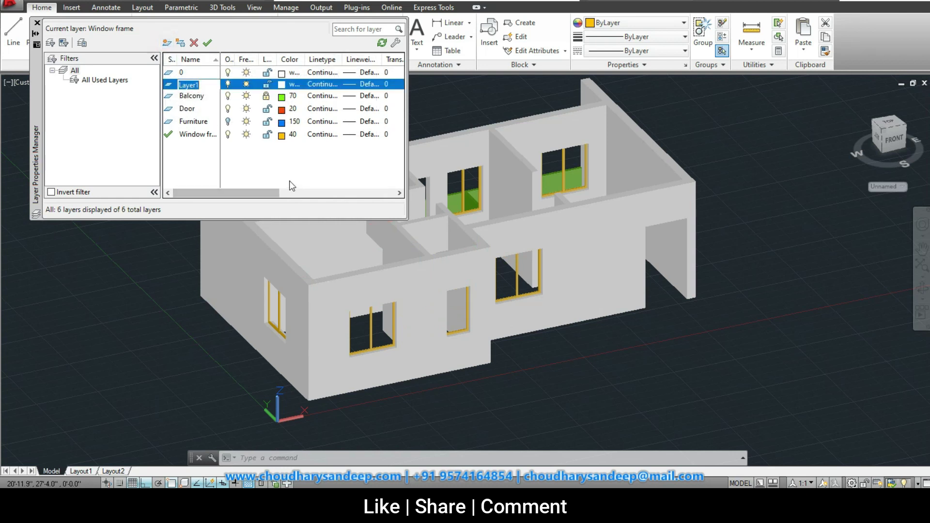
{"action": "type", "text": "window gl..."}
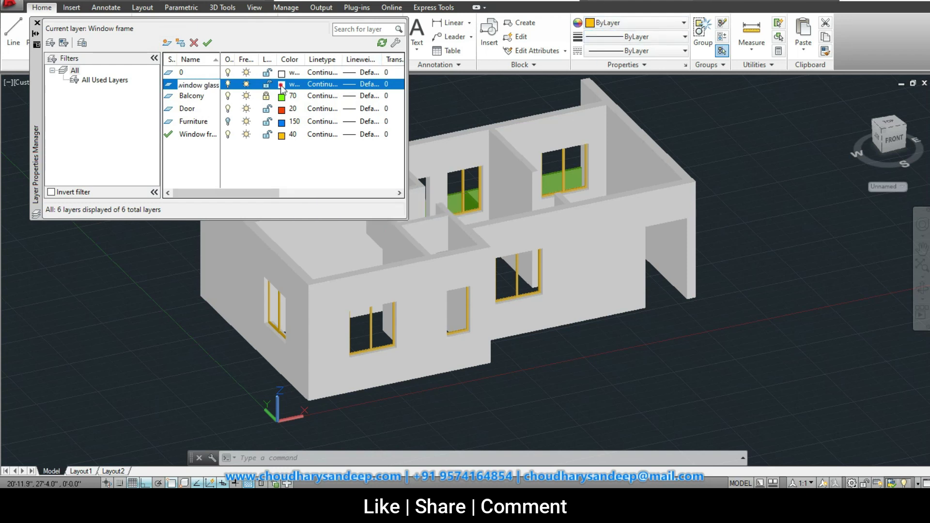
{"action": "left_click", "coordinate": [282, 86]}
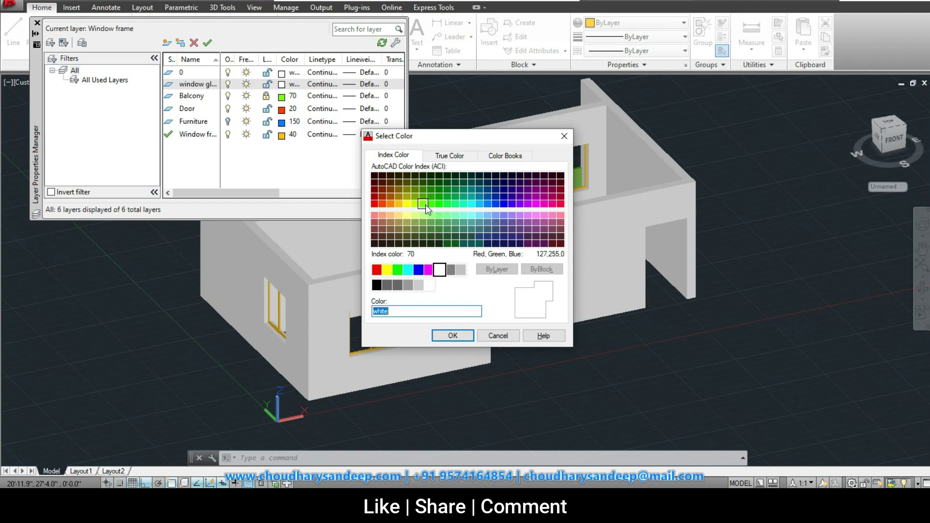
{"action": "left_click", "coordinate": [451, 337]}
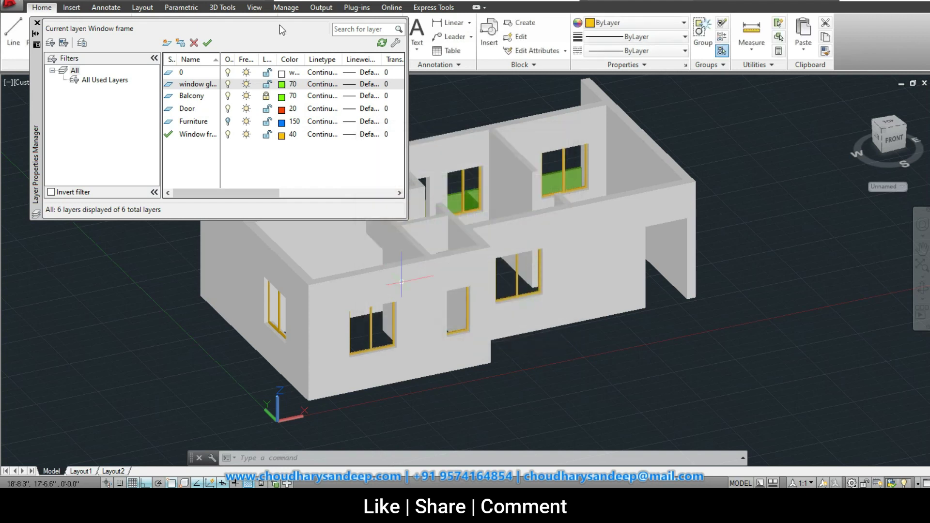
Step: Make the window glass layer current and close the layer manager
{"action": "left_click_drag", "start_coordinate": [220, 58], "coordinate": [262, 58]}
{"action": "left_click", "coordinate": [247, 85]}
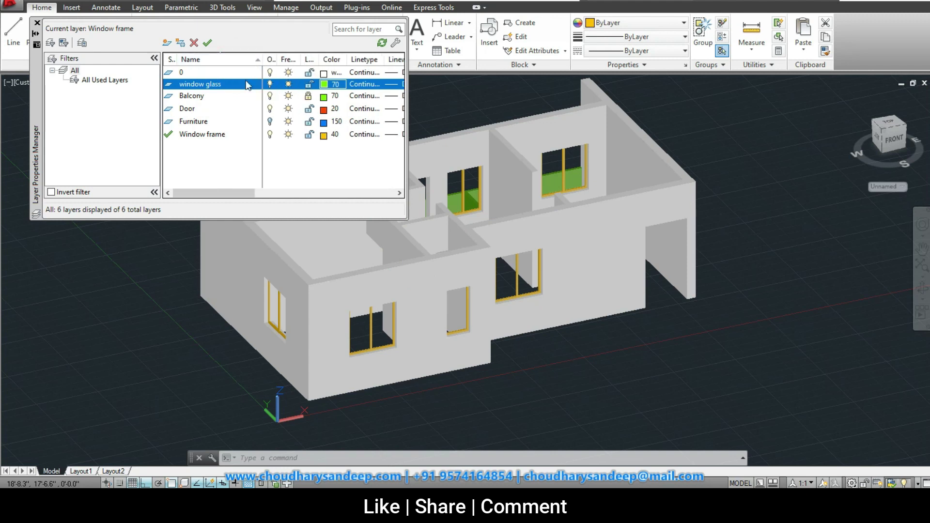
{"action": "left_click", "coordinate": [207, 43]}
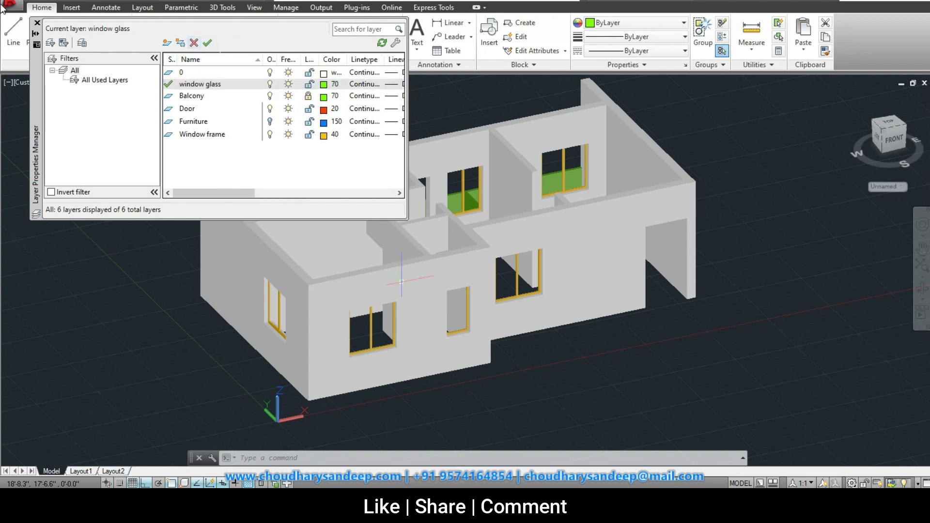
{"action": "left_click", "coordinate": [36, 22]}
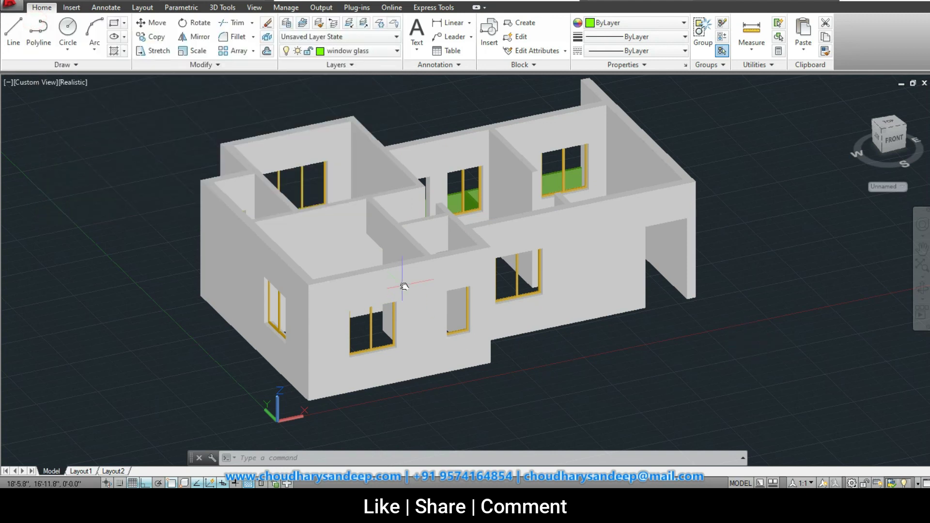
Step: Turn off layers 0 and Balcony to hide the walls and balcony
{"action": "middle_click_drag", "start_coordinate": [404, 286], "coordinate": [403, 283]}
{"action": "left_click", "coordinate": [362, 52]}
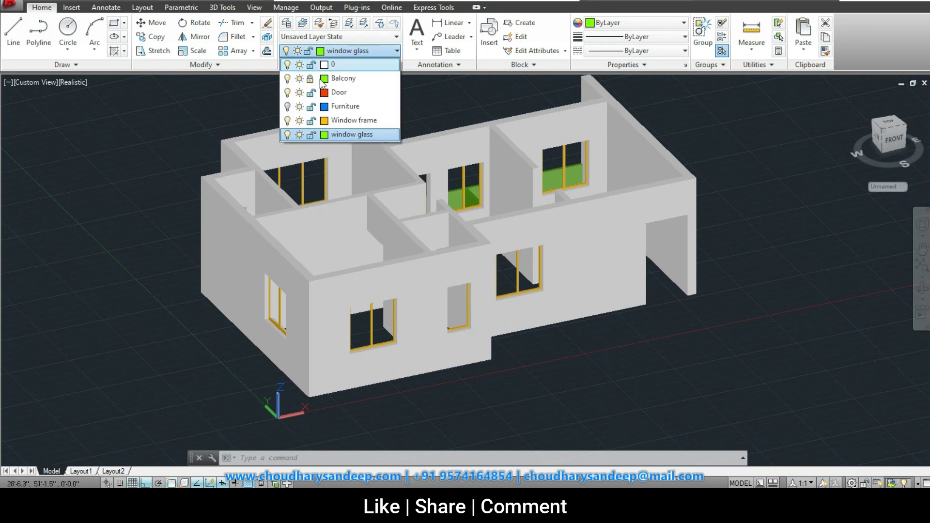
{"action": "left_click", "coordinate": [287, 65]}
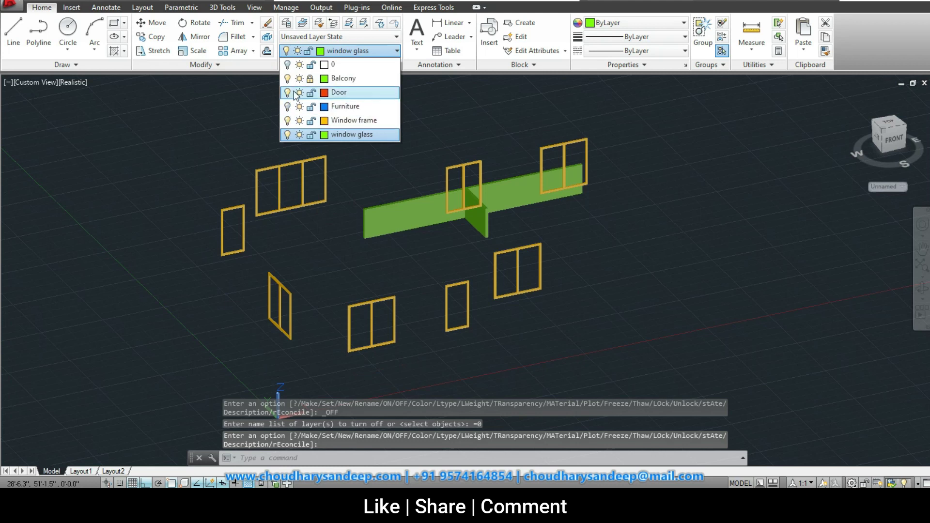
{"action": "left_click", "coordinate": [287, 78]}
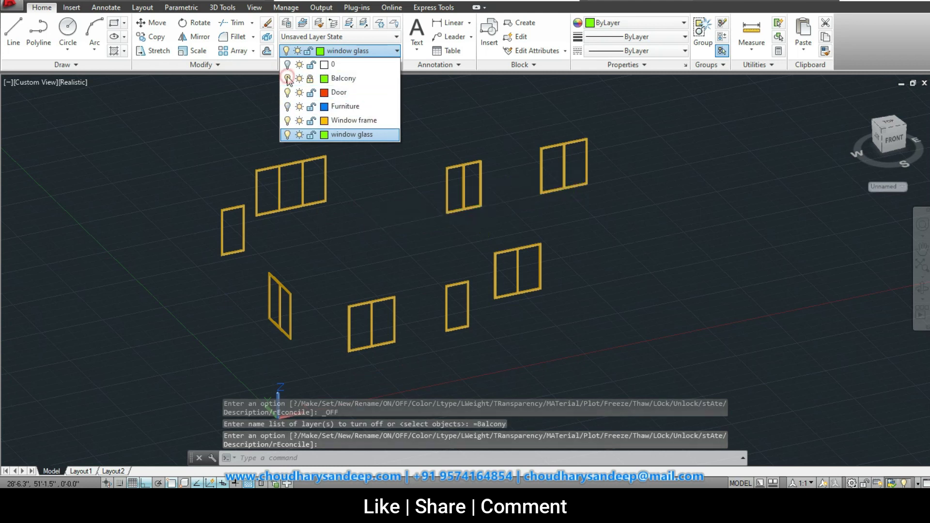
{"action": "left_click", "coordinate": [356, 137]}
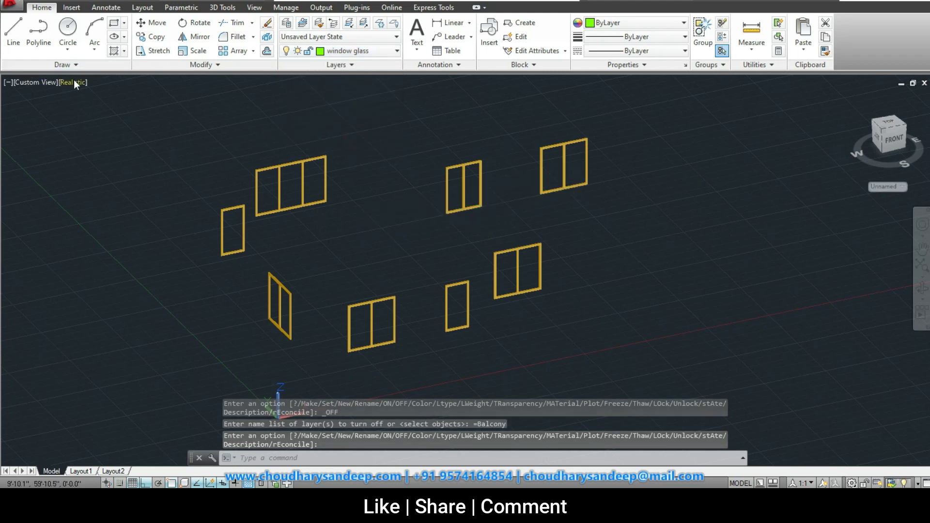
Step: Show the model in 2D Wireframe from SW Isometric, zoomed in on one window
{"action": "left_click", "coordinate": [74, 82]}
{"action": "left_click", "coordinate": [125, 114]}
{"action": "left_click", "coordinate": [41, 83]}
{"action": "left_click", "coordinate": [94, 192]}
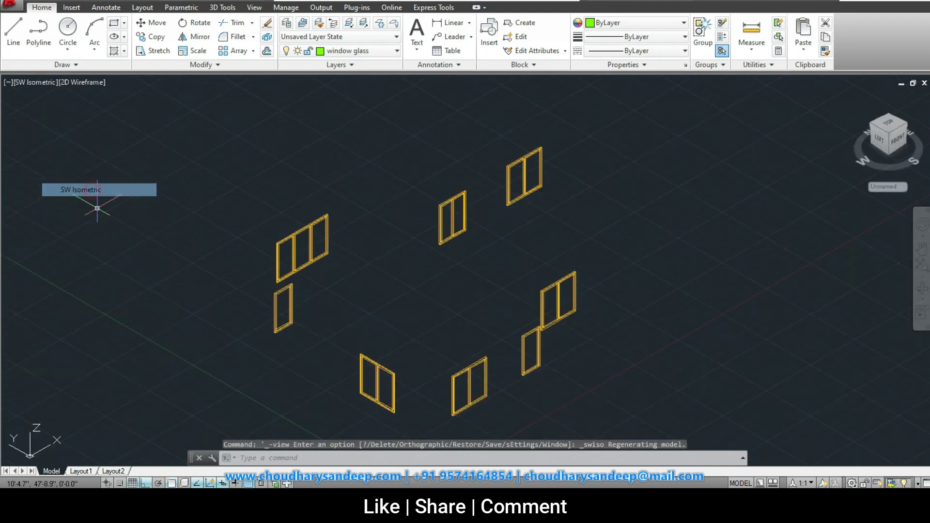
{"action": "middle_click_drag", "start_coordinate": [482, 338], "coordinate": [436, 201]}
{"action": "scroll", "coordinate": [445, 225], "scroll_direction": "up", "scroll_amount": 8}
{"action": "middle_click_drag", "start_coordinate": [453, 249], "coordinate": [419, 374]}
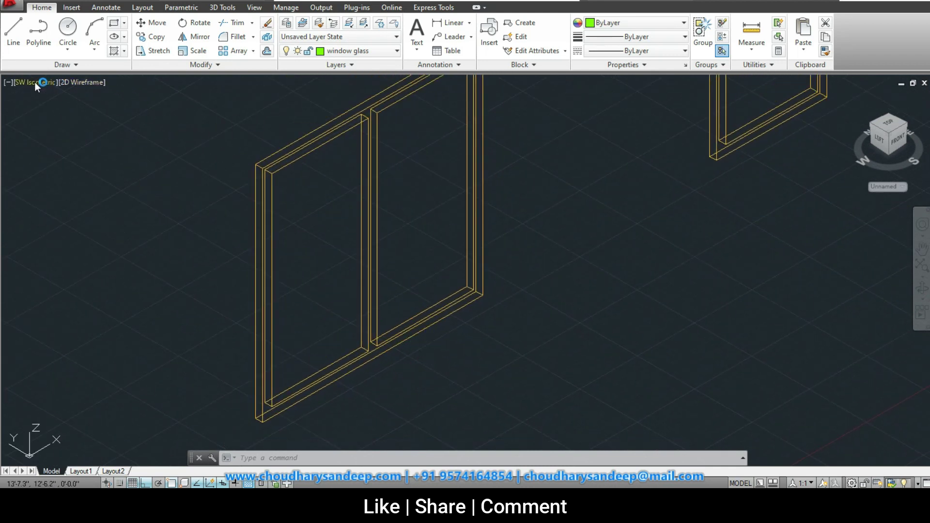
{"action": "left_click", "coordinate": [124, 23]}
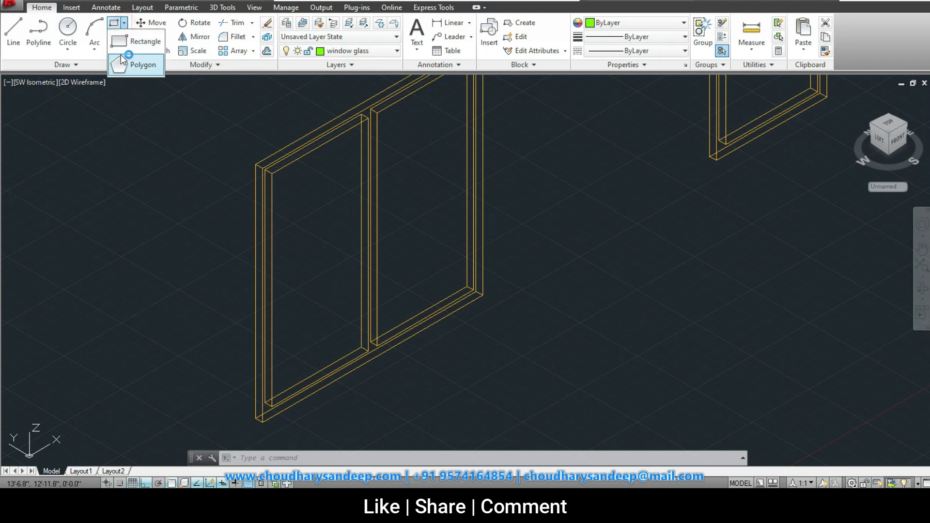
{"action": "left_click", "coordinate": [377, 111]}
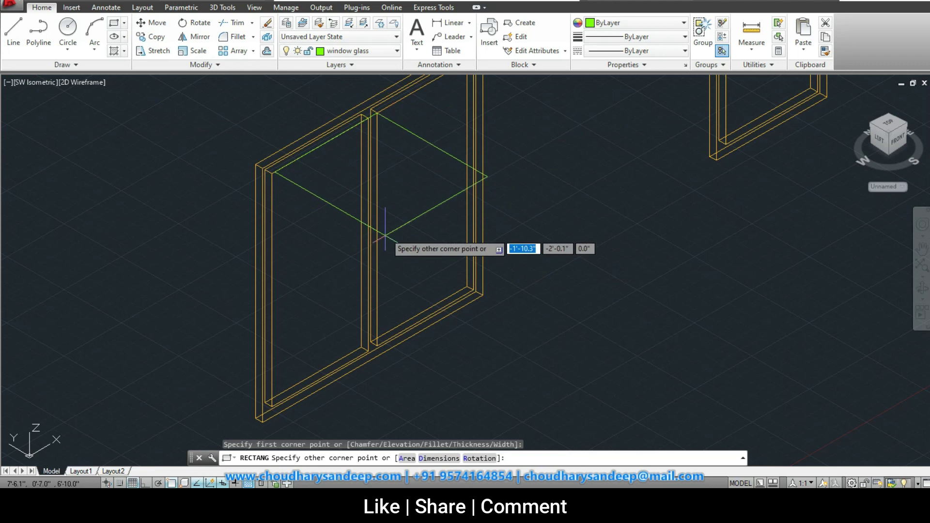
{"action": "key", "text": "Escape"}
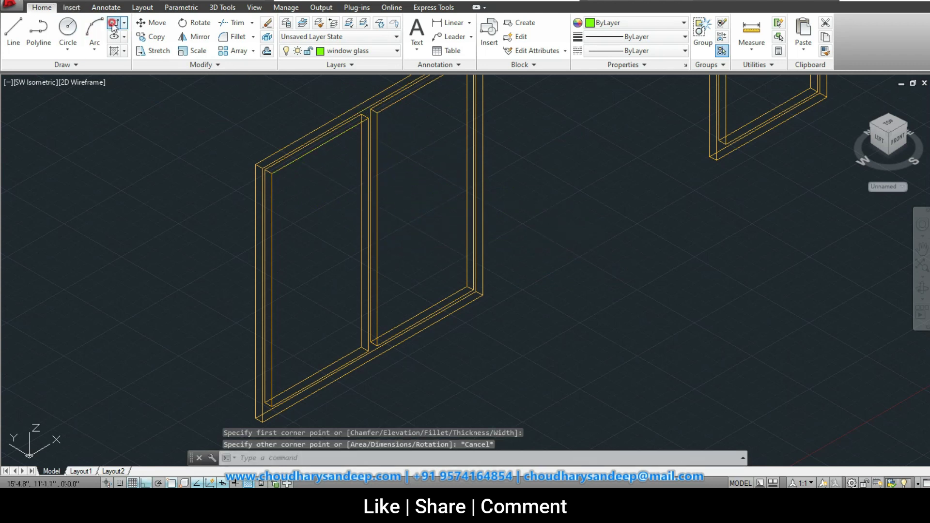
{"action": "left_click", "coordinate": [113, 24]}
{"action": "middle_click_drag", "start_coordinate": [480, 82], "coordinate": [373, 154]}
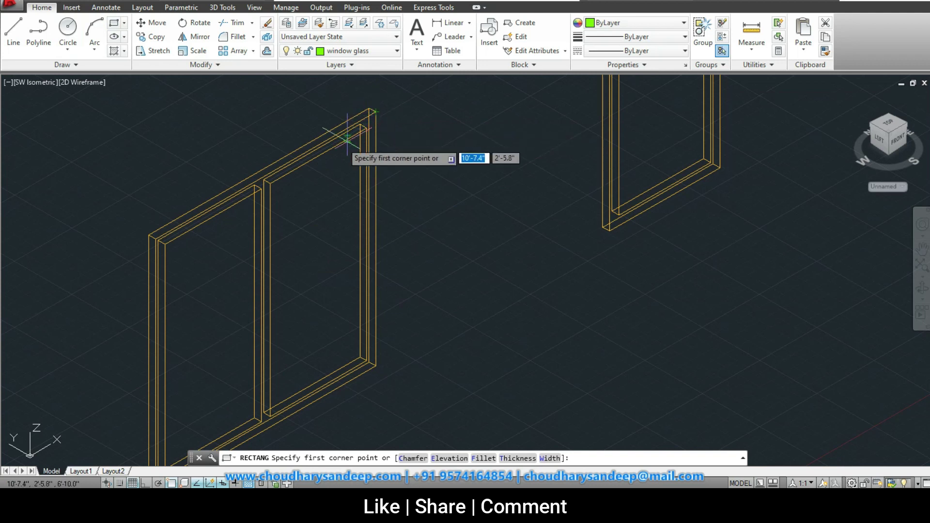
{"action": "left_click", "coordinate": [269, 183]}
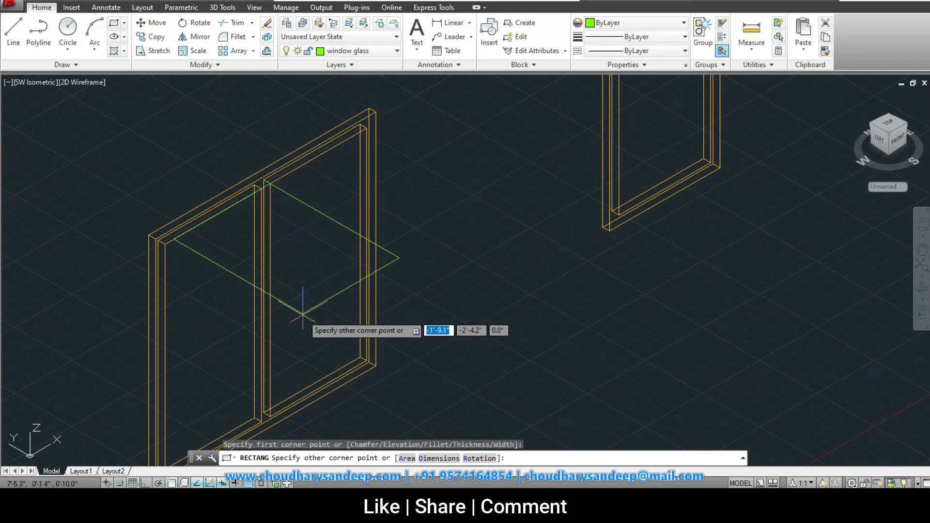
{"action": "key", "text": "Escape"}
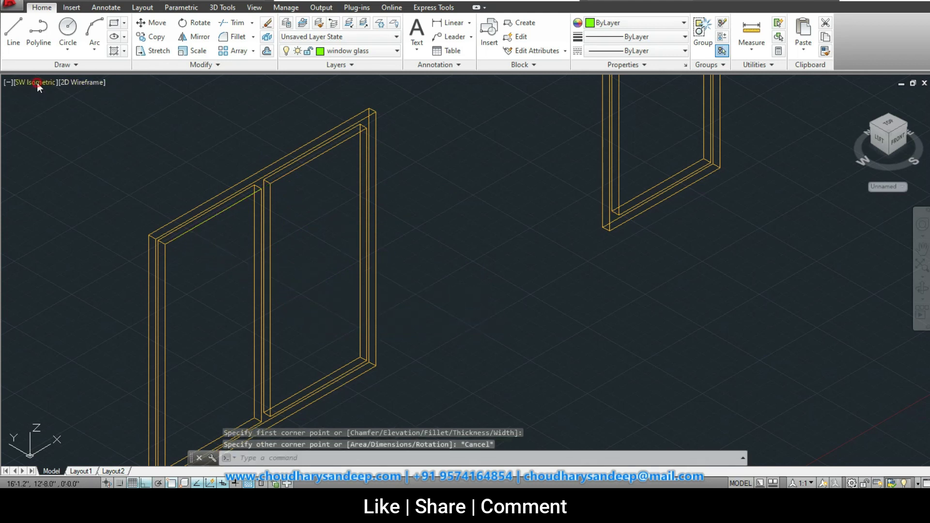
{"action": "left_click", "coordinate": [37, 82]}
{"action": "left_click", "coordinate": [94, 167]}
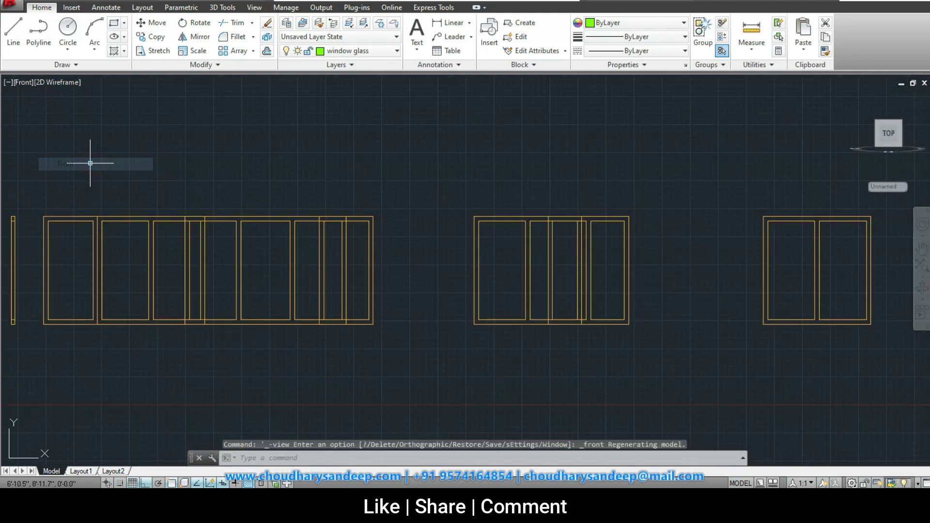
{"action": "left_click", "coordinate": [29, 82]}
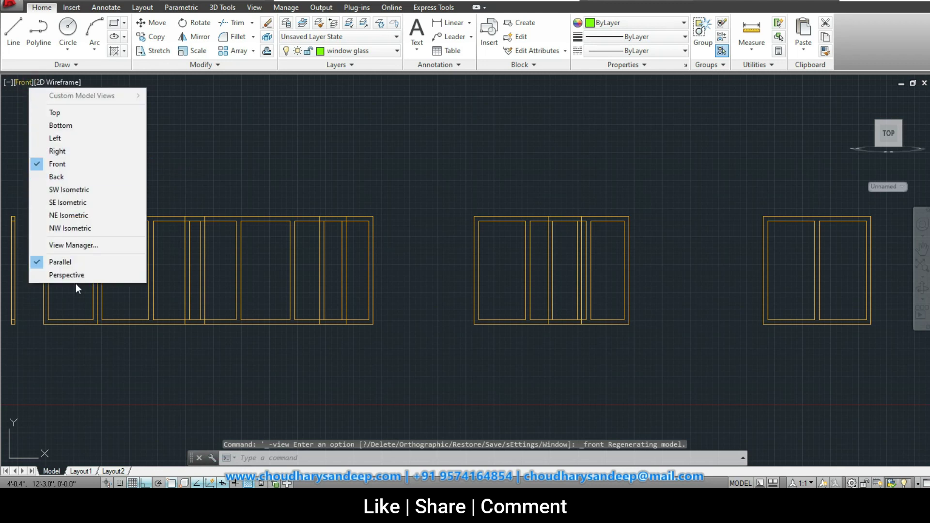
Step: Return to SW Isometric and draw the first glass rectangle inside a window frame
{"action": "left_click", "coordinate": [102, 194]}
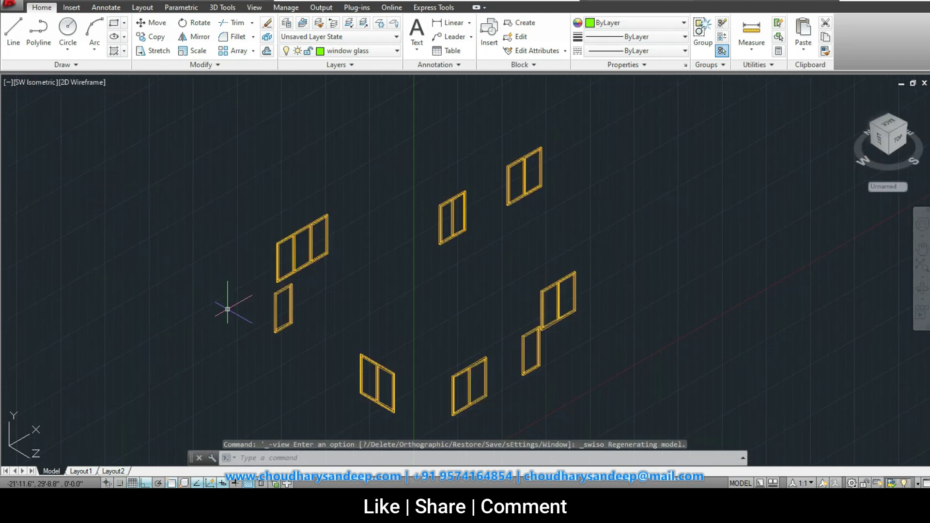
{"action": "scroll", "coordinate": [397, 264], "scroll_direction": "up", "scroll_amount": 2}
{"action": "scroll", "coordinate": [376, 251], "scroll_direction": "up", "scroll_amount": 5}
{"action": "scroll", "coordinate": [339, 238], "scroll_direction": "up", "scroll_amount": 1}
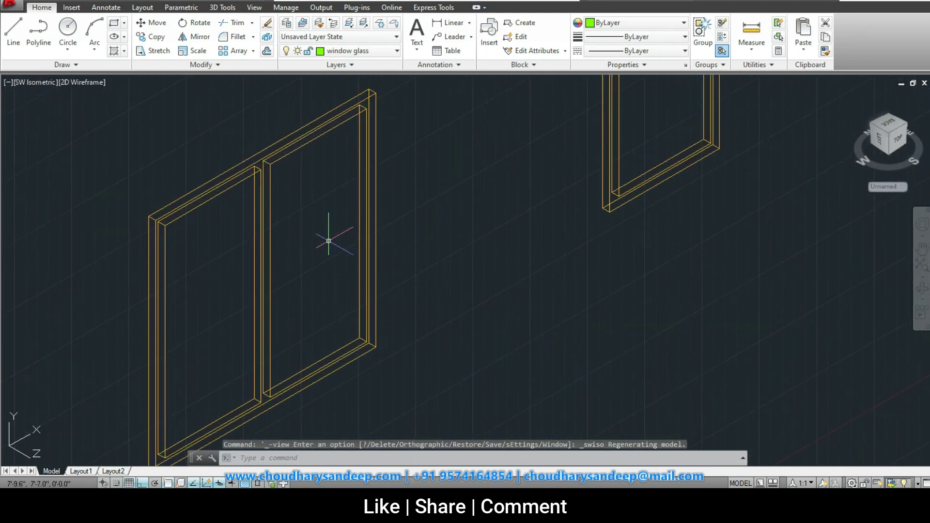
{"action": "left_click", "coordinate": [114, 22]}
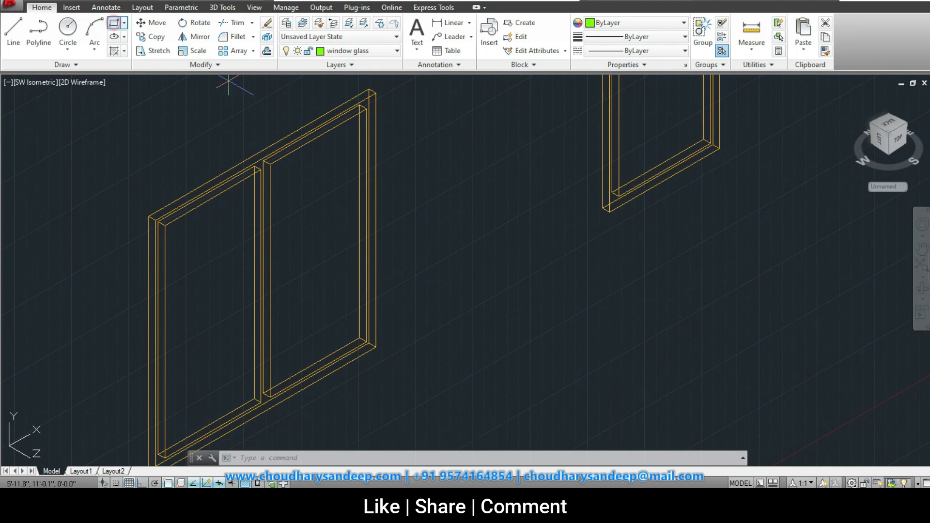
{"action": "left_click", "coordinate": [270, 164]}
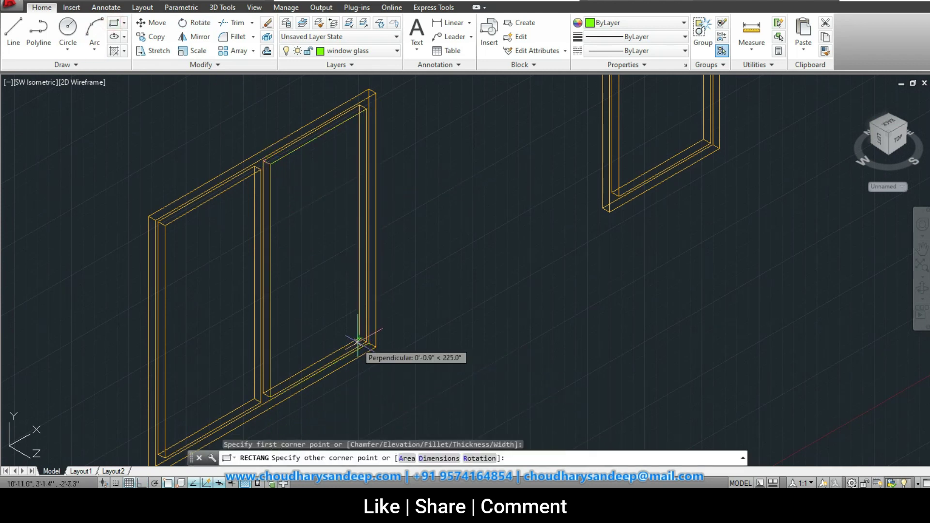
{"action": "scroll", "coordinate": [368, 339], "scroll_direction": "up", "scroll_amount": 3}
{"action": "left_click", "coordinate": [365, 274]}
Step: Drop a misplaced rectangle start, then fill a second window pane with glass
{"action": "scroll", "coordinate": [347, 271], "scroll_direction": "down", "scroll_amount": 3}
{"action": "scroll", "coordinate": [316, 186], "scroll_direction": "up", "scroll_amount": 3}
{"action": "key", "text": "Return"}
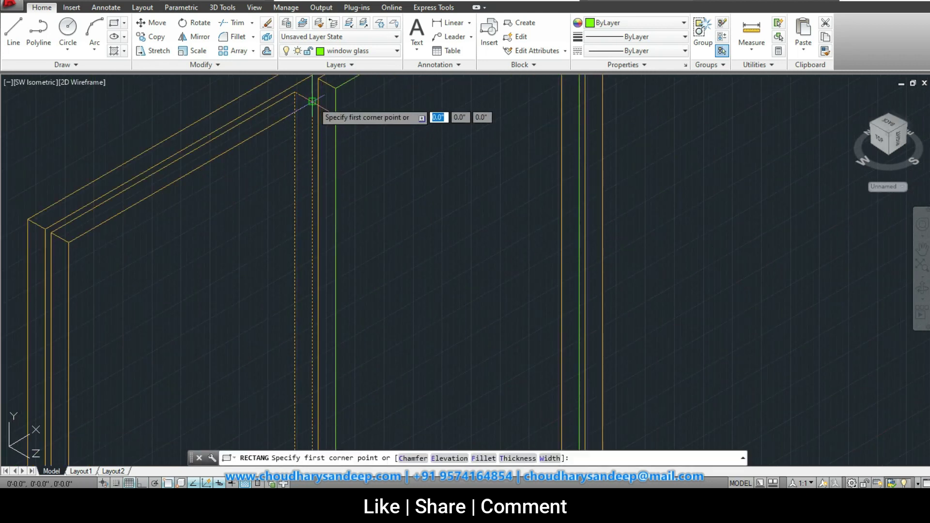
{"action": "left_click", "coordinate": [312, 109]}
{"action": "scroll", "coordinate": [268, 281], "scroll_direction": "down", "scroll_amount": 3}
{"action": "key", "text": "Escape"}
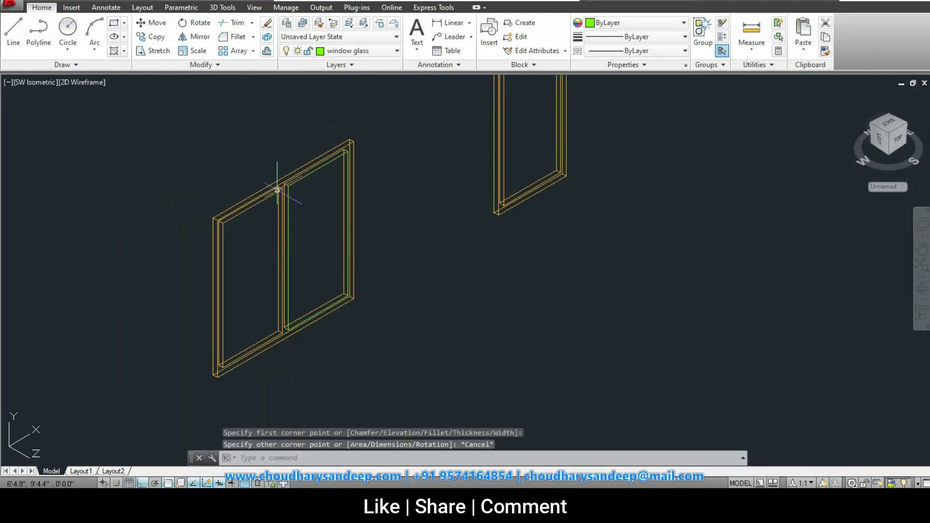
{"action": "scroll", "coordinate": [278, 184], "scroll_direction": "up", "scroll_amount": 3}
{"action": "key", "text": "Return"}
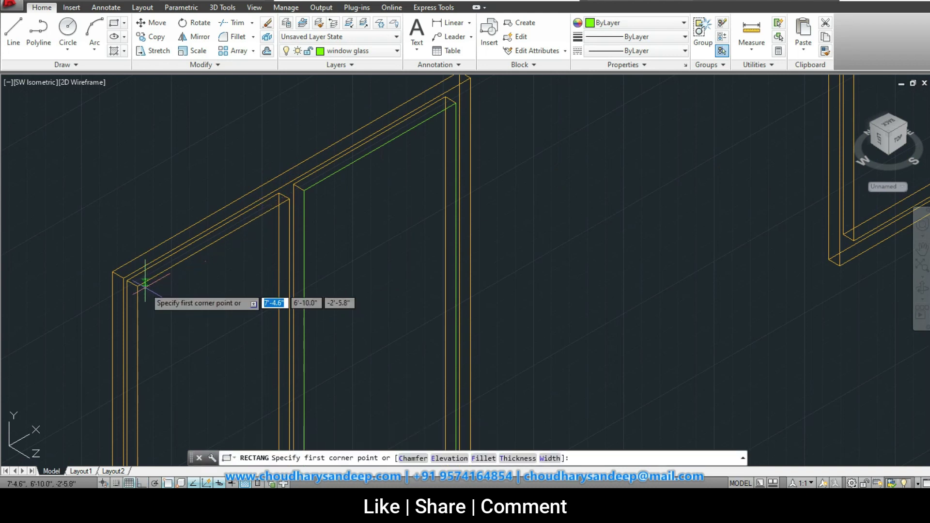
{"action": "left_click", "coordinate": [137, 286]}
{"action": "middle_click_drag", "start_coordinate": [247, 386], "coordinate": [232, 204]}
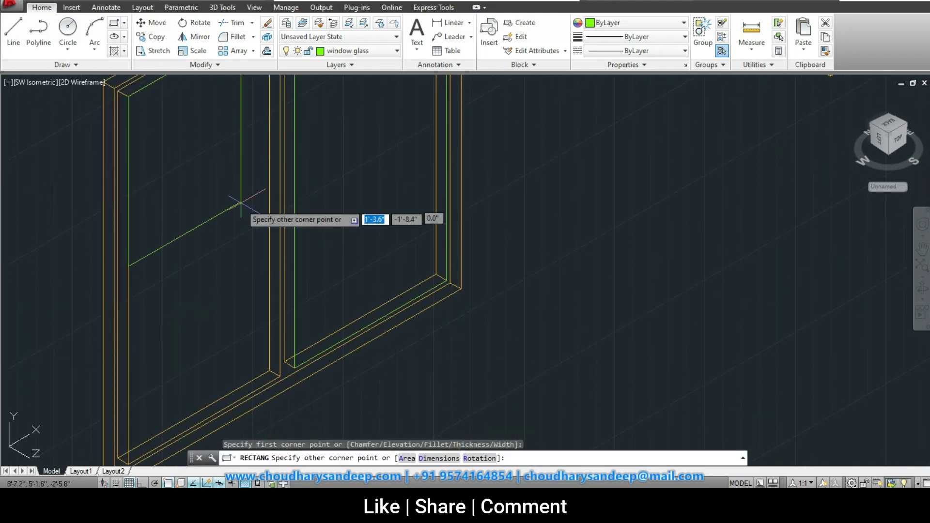
{"action": "left_click", "coordinate": [283, 387]}
{"action": "scroll", "coordinate": [283, 388], "scroll_direction": "down", "scroll_amount": 5}
{"action": "scroll", "coordinate": [339, 324], "scroll_direction": "down", "scroll_amount": 2}
Step: Pan to another window and fill its pane with a glass rectangle
{"action": "middle_click_drag", "start_coordinate": [342, 326], "coordinate": [288, 350]}
{"action": "scroll", "coordinate": [412, 247], "scroll_direction": "up", "scroll_amount": 5}
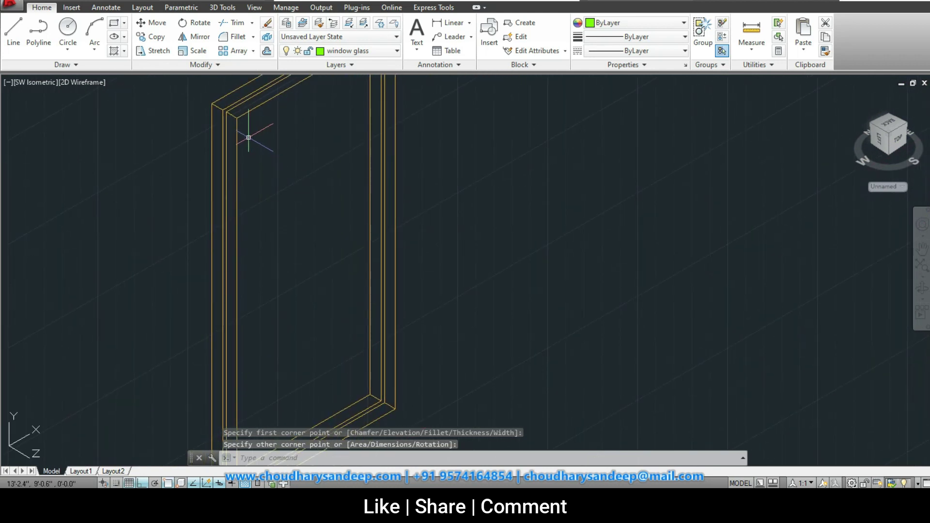
{"action": "key", "text": "Return"}
{"action": "left_click", "coordinate": [237, 117]}
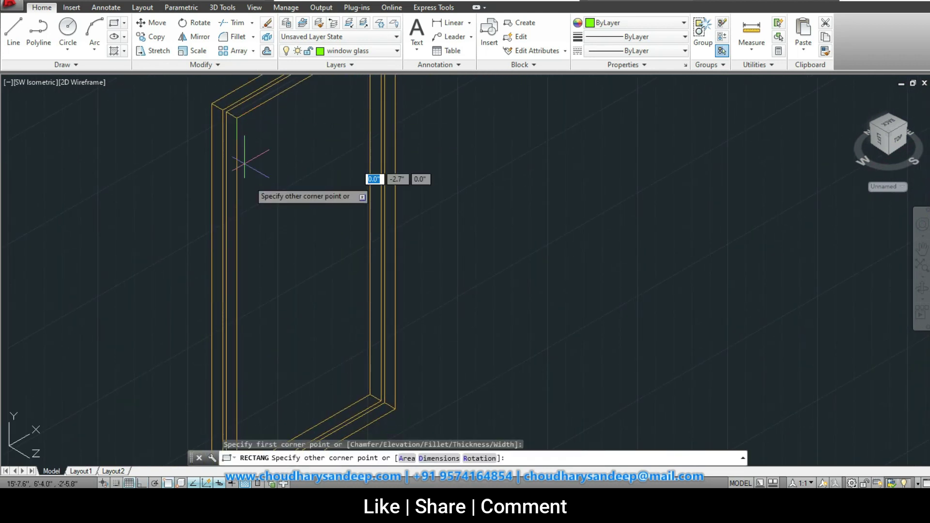
{"action": "left_click", "coordinate": [381, 401]}
{"action": "scroll", "coordinate": [382, 395], "scroll_direction": "down", "scroll_amount": 5}
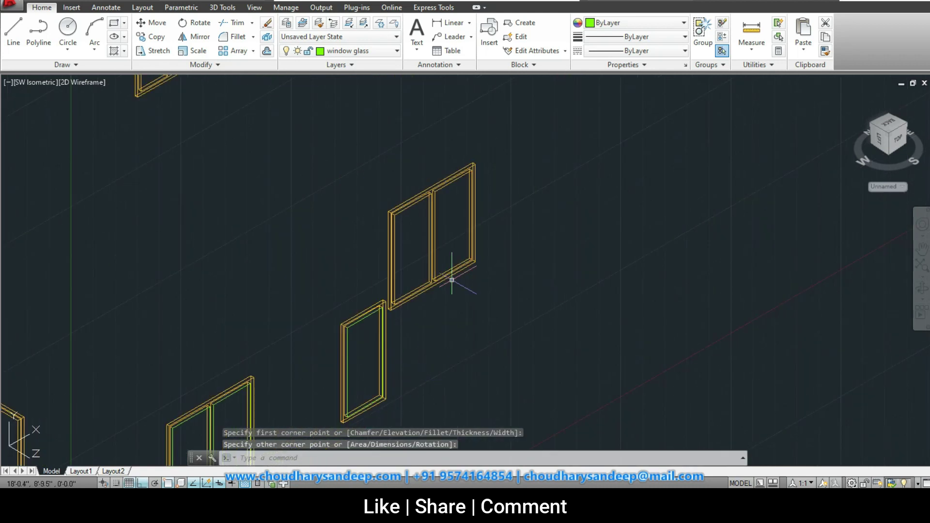
Step: Fill the next two window panes with glass rectangles between inner frame corners
{"action": "scroll", "coordinate": [307, 254], "scroll_direction": "up", "scroll_amount": 4}
{"action": "scroll", "coordinate": [256, 176], "scroll_direction": "up", "scroll_amount": 3}
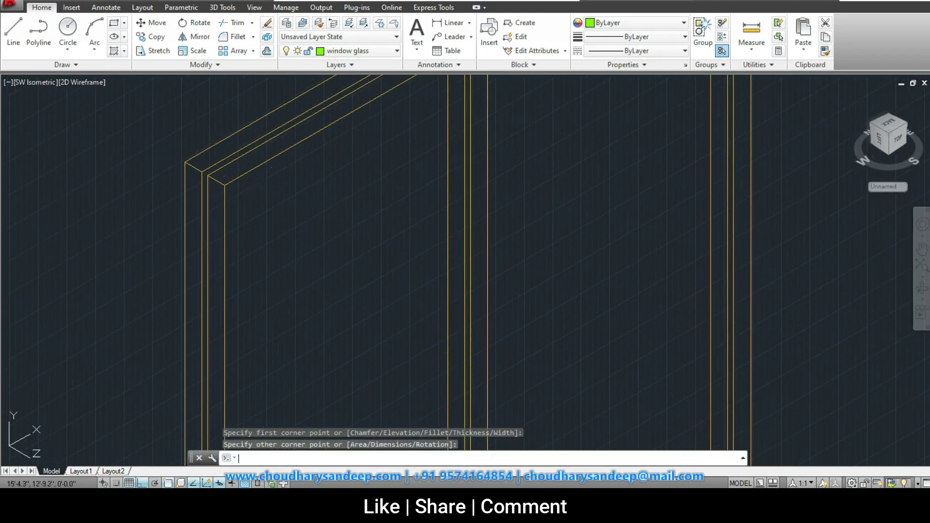
{"action": "key", "text": "Return"}
{"action": "left_click", "coordinate": [224, 185]}
{"action": "scroll", "coordinate": [300, 281], "scroll_direction": "down", "scroll_amount": 3}
{"action": "scroll", "coordinate": [317, 266], "scroll_direction": "up", "scroll_amount": 3}
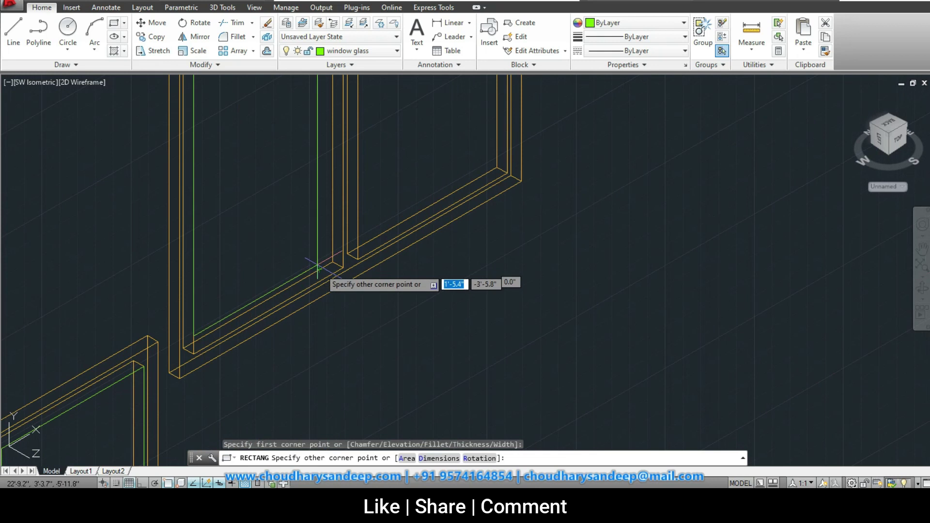
{"action": "left_click", "coordinate": [342, 267]}
{"action": "scroll", "coordinate": [362, 301], "scroll_direction": "down", "scroll_amount": 3}
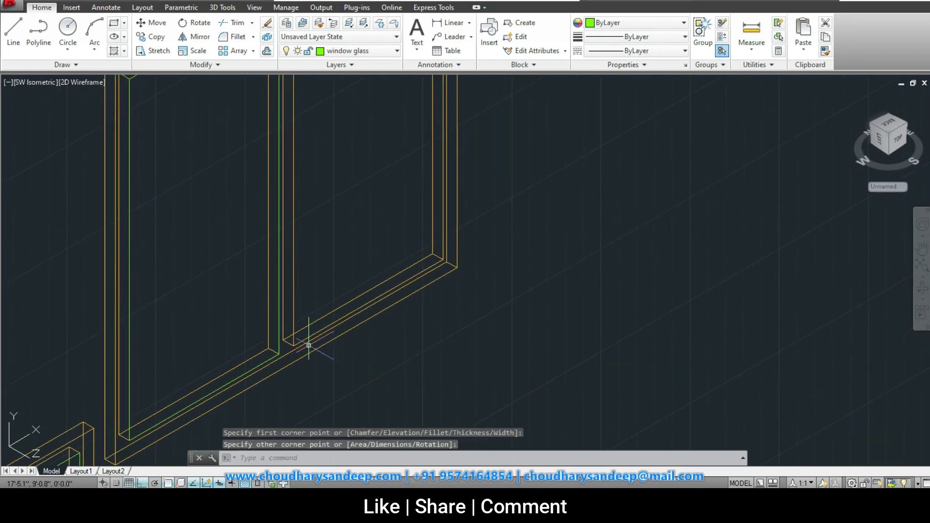
{"action": "key", "text": "Return"}
{"action": "left_click", "coordinate": [297, 344]}
{"action": "scroll", "coordinate": [367, 223], "scroll_direction": "down", "scroll_amount": 3}
{"action": "scroll", "coordinate": [367, 223], "scroll_direction": "up", "scroll_amount": 5}
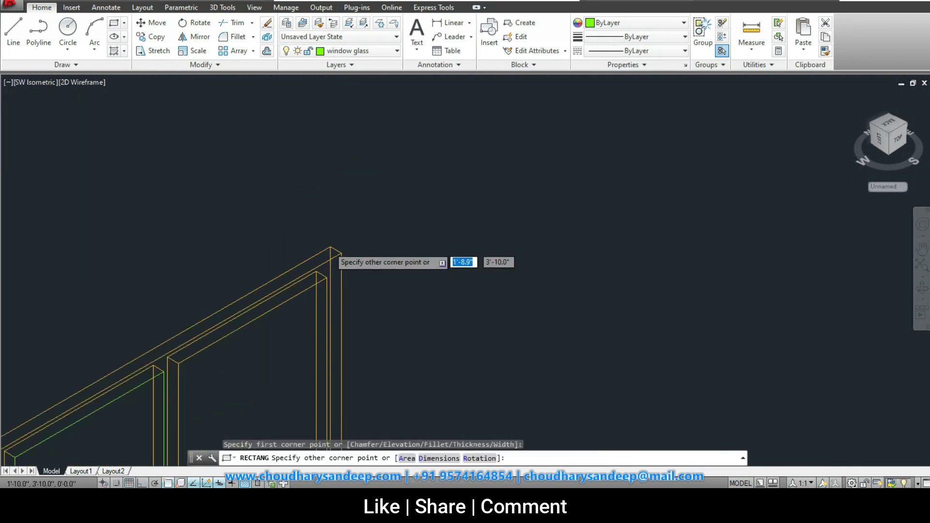
{"action": "left_click", "coordinate": [329, 272]}
Step: Move to the next window frame and add a glass rectangle to its pane
{"action": "scroll", "coordinate": [330, 272], "scroll_direction": "down", "scroll_amount": 5}
{"action": "scroll", "coordinate": [396, 213], "scroll_direction": "down", "scroll_amount": 3}
{"action": "middle_click_drag", "start_coordinate": [396, 214], "coordinate": [439, 158]}
{"action": "scroll", "coordinate": [239, 269], "scroll_direction": "up", "scroll_amount": 2}
{"action": "scroll", "coordinate": [239, 269], "scroll_direction": "up", "scroll_amount": 5}
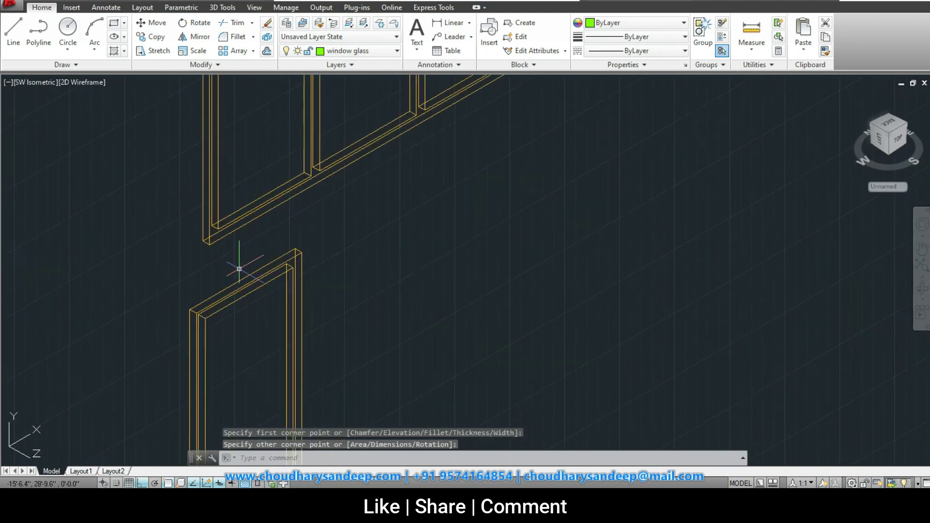
{"action": "key", "text": "Return"}
{"action": "left_click", "coordinate": [205, 320]}
{"action": "scroll", "coordinate": [208, 323], "scroll_direction": "down", "scroll_amount": 3}
{"action": "scroll", "coordinate": [320, 282], "scroll_direction": "up", "scroll_amount": 3}
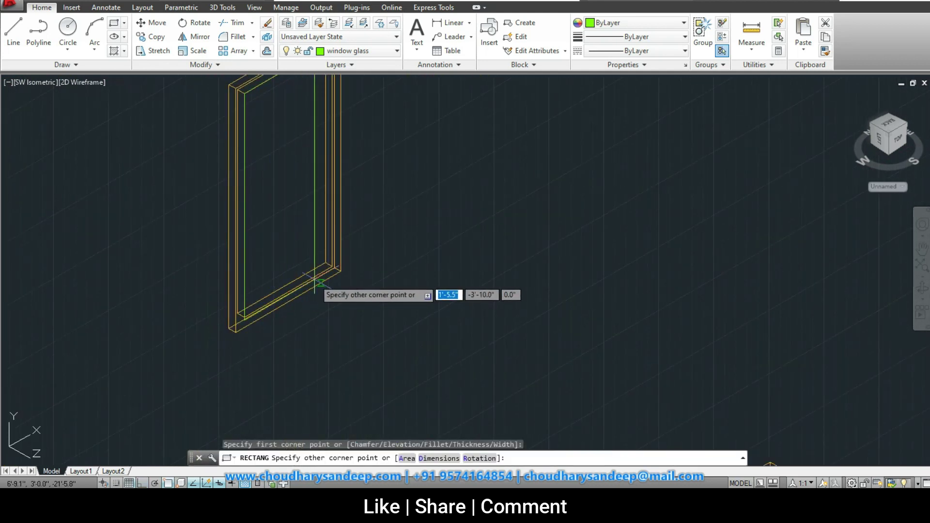
{"action": "left_click", "coordinate": [315, 282]}
{"action": "scroll", "coordinate": [314, 282], "scroll_direction": "down", "scroll_amount": 5}
{"action": "scroll", "coordinate": [290, 316], "scroll_direction": "up", "scroll_amount": 4}
Step: Bring further windows into view and fill two more panes with glass
{"action": "middle_click_drag", "start_coordinate": [289, 315], "coordinate": [15, 48]}
{"action": "key", "text": "Return"}
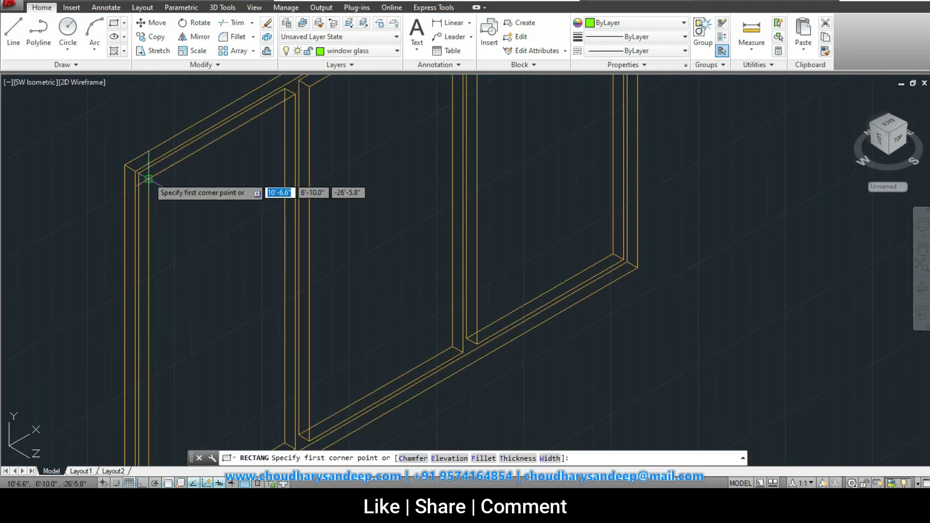
{"action": "left_click", "coordinate": [148, 188]}
{"action": "middle_click_drag", "start_coordinate": [205, 357], "coordinate": [202, 156]}
{"action": "left_click", "coordinate": [292, 245]}
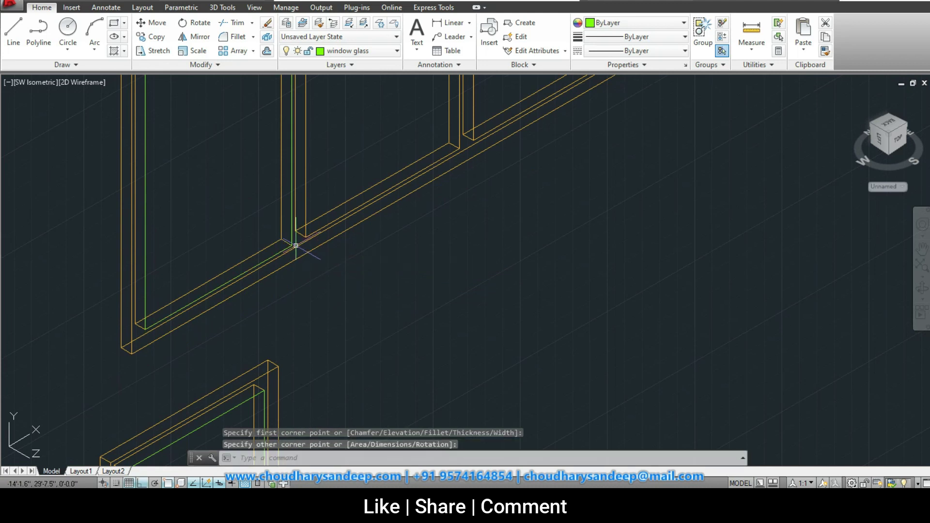
{"action": "scroll", "coordinate": [293, 245], "scroll_direction": "down", "scroll_amount": 5}
{"action": "scroll", "coordinate": [218, 266], "scroll_direction": "up", "scroll_amount": 4}
{"action": "key", "text": "Return"}
{"action": "left_click", "coordinate": [196, 262]}
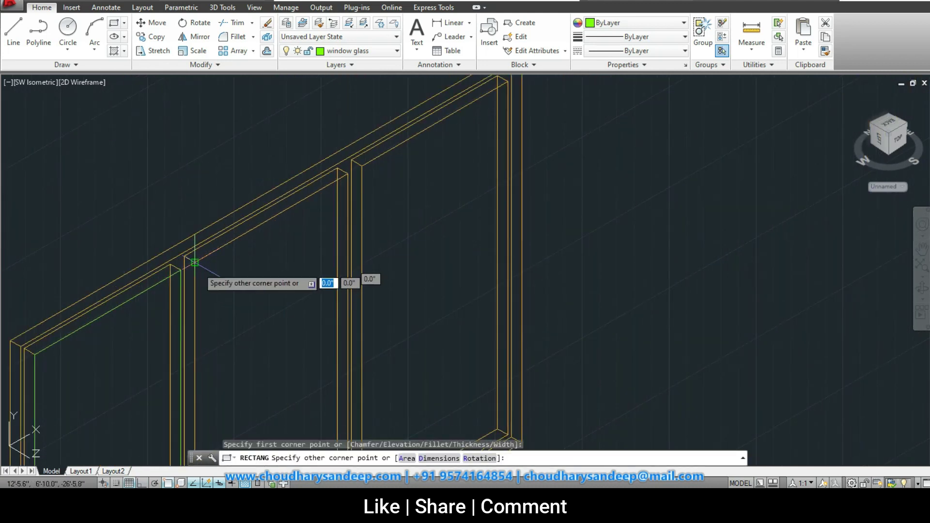
{"action": "middle_click_drag", "start_coordinate": [193, 259], "coordinate": [190, 41]}
{"action": "left_click", "coordinate": [345, 309]}
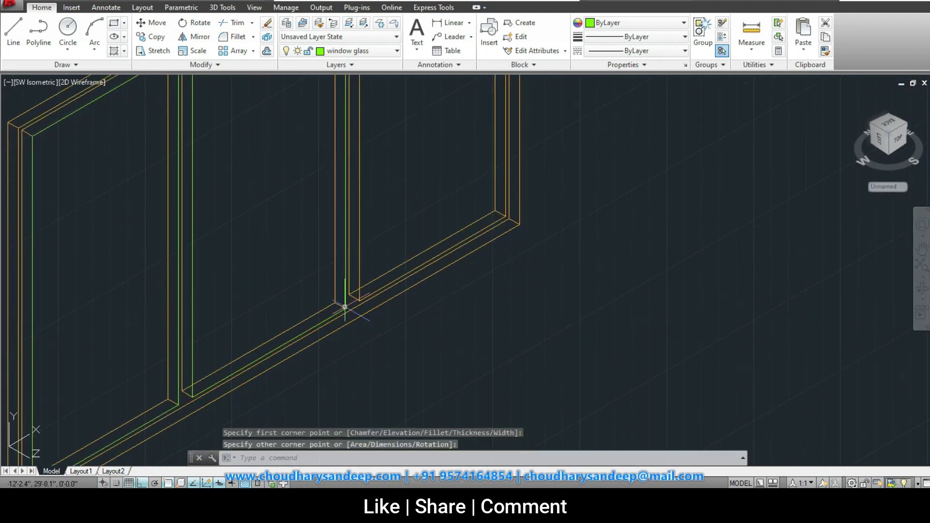
{"action": "scroll", "coordinate": [334, 320], "scroll_direction": "down", "scroll_amount": 5}
{"action": "scroll", "coordinate": [316, 365], "scroll_direction": "up", "scroll_amount": 4}
Step: Add a glass rectangle to the pane of the next frame
{"action": "key", "text": "Return"}
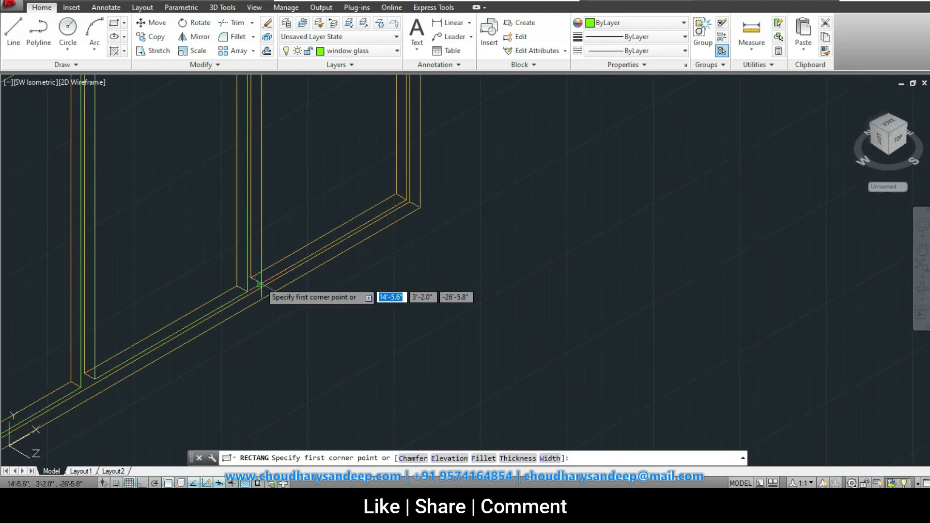
{"action": "left_click", "coordinate": [261, 284]}
{"action": "scroll", "coordinate": [262, 287], "scroll_direction": "down", "scroll_amount": 5}
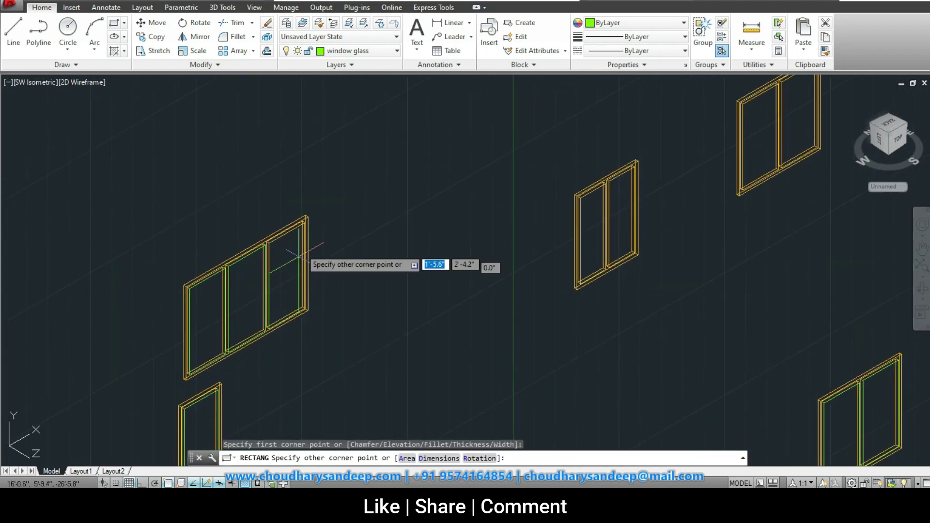
{"action": "scroll", "coordinate": [301, 211], "scroll_direction": "up", "scroll_amount": 4}
{"action": "left_click", "coordinate": [299, 212]}
{"action": "scroll", "coordinate": [299, 212], "scroll_direction": "down", "scroll_amount": 5}
{"action": "scroll", "coordinate": [212, 322], "scroll_direction": "up", "scroll_amount": 2}
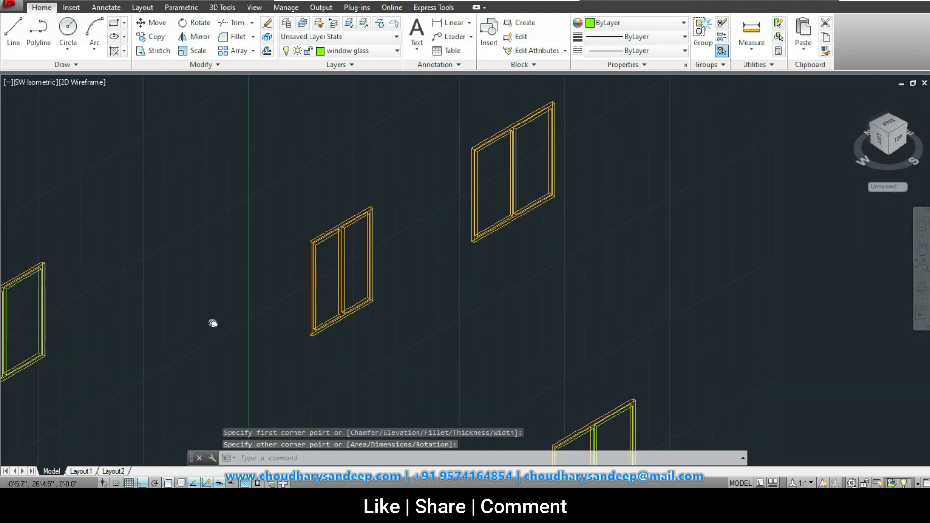
{"action": "scroll", "coordinate": [354, 250], "scroll_direction": "up", "scroll_amount": 2}
Step: Fill the door pane with a glass rectangle from its left frame corner
{"action": "key", "text": "Return"}
{"action": "left_click", "coordinate": [140, 292]}
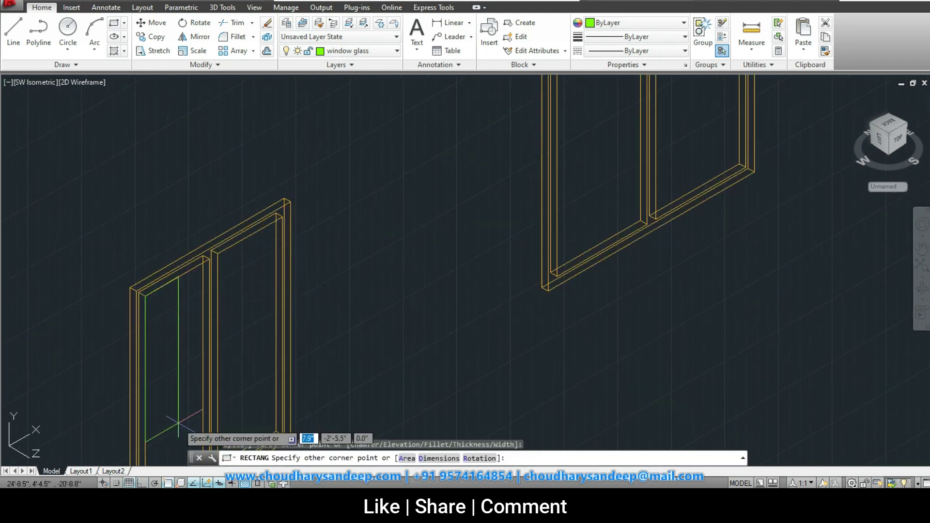
{"action": "scroll", "coordinate": [177, 426], "scroll_direction": "down", "scroll_amount": 3}
{"action": "scroll", "coordinate": [235, 264], "scroll_direction": "up", "scroll_amount": 3}
{"action": "left_click", "coordinate": [261, 255]}
{"action": "scroll", "coordinate": [262, 255], "scroll_direction": "down", "scroll_amount": 4}
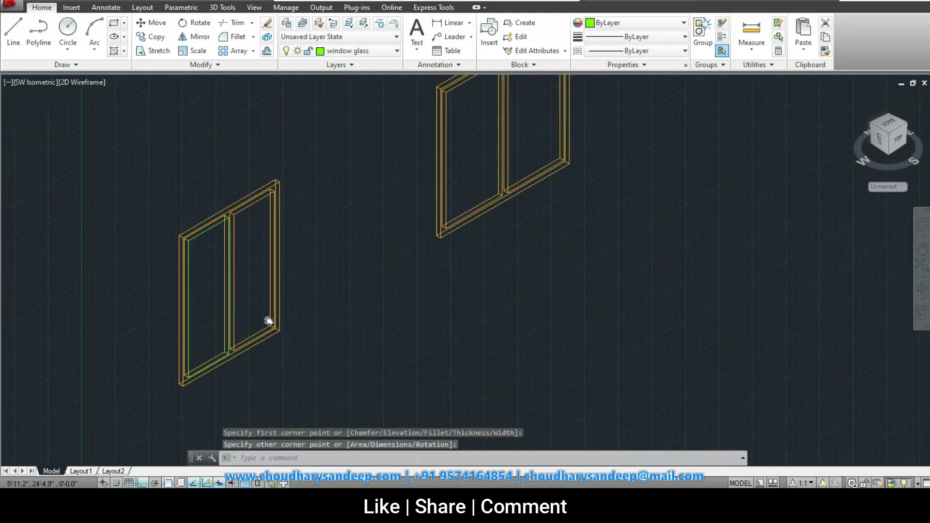
{"action": "scroll", "coordinate": [232, 224], "scroll_direction": "up", "scroll_amount": 5}
Step: Add glass rectangles to two more window panes
{"action": "key", "text": "Return"}
{"action": "left_click", "coordinate": [221, 190]}
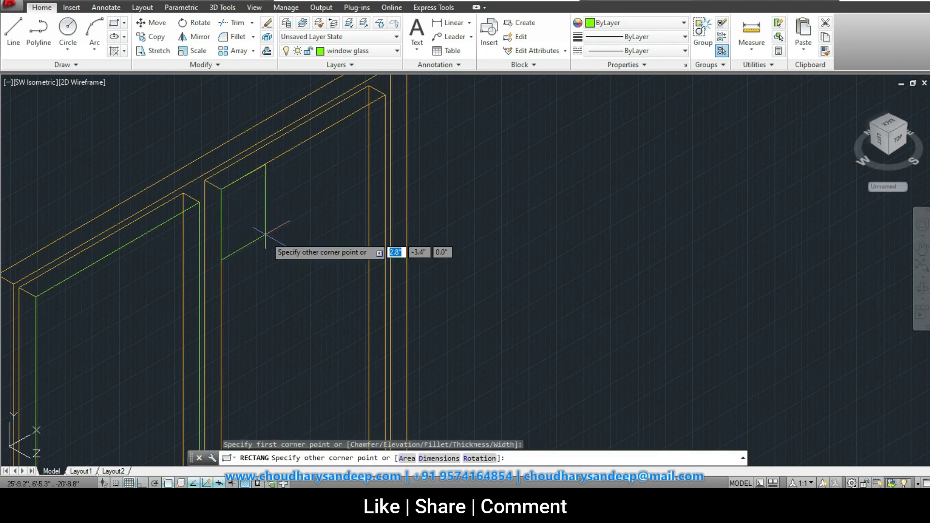
{"action": "scroll", "coordinate": [286, 271], "scroll_direction": "down", "scroll_amount": 5}
{"action": "scroll", "coordinate": [285, 272], "scroll_direction": "up", "scroll_amount": 5}
{"action": "left_click", "coordinate": [311, 305]}
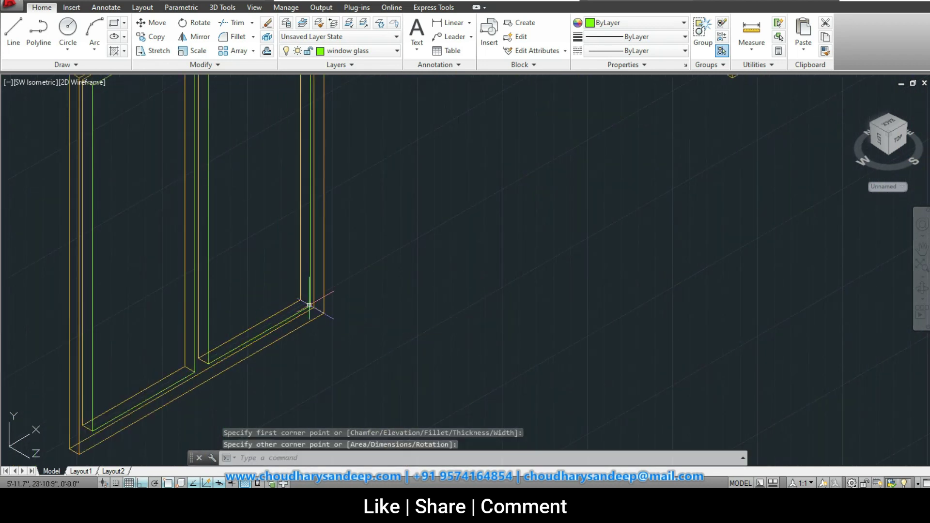
{"action": "scroll", "coordinate": [396, 256], "scroll_direction": "down", "scroll_amount": 5}
{"action": "scroll", "coordinate": [321, 238], "scroll_direction": "up", "scroll_amount": 5}
{"action": "key", "text": "Return"}
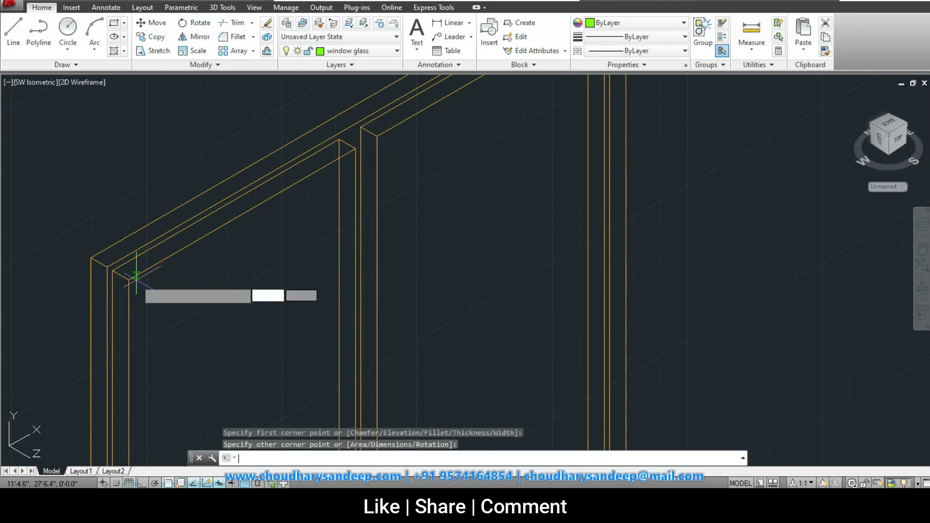
{"action": "left_click", "coordinate": [127, 280]}
{"action": "scroll", "coordinate": [127, 280], "scroll_direction": "down", "scroll_amount": 5}
{"action": "scroll", "coordinate": [232, 387], "scroll_direction": "up", "scroll_amount": 3}
{"action": "scroll", "coordinate": [270, 301], "scroll_direction": "up", "scroll_amount": 2}
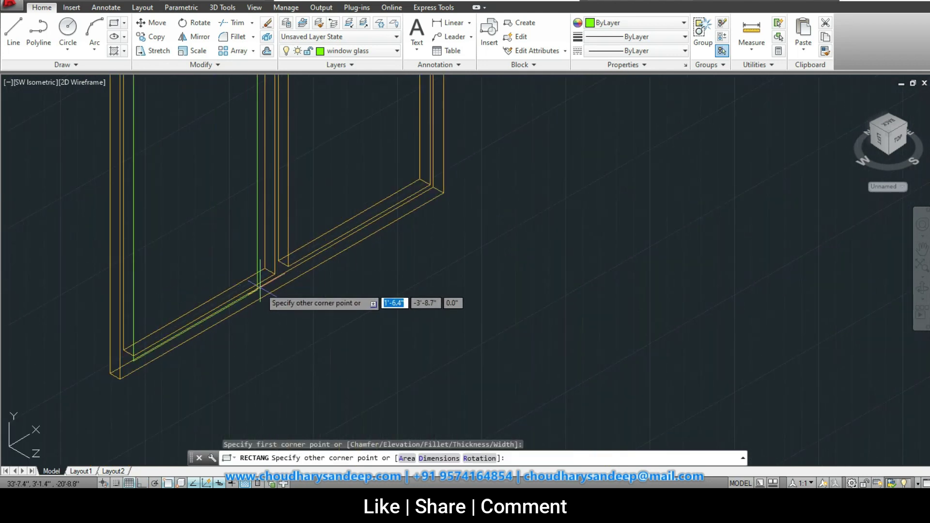
{"action": "left_click", "coordinate": [274, 276]}
Step: Fill the last pane with glass and pan to another window frame
{"action": "key", "text": "Return"}
{"action": "left_click", "coordinate": [284, 266]}
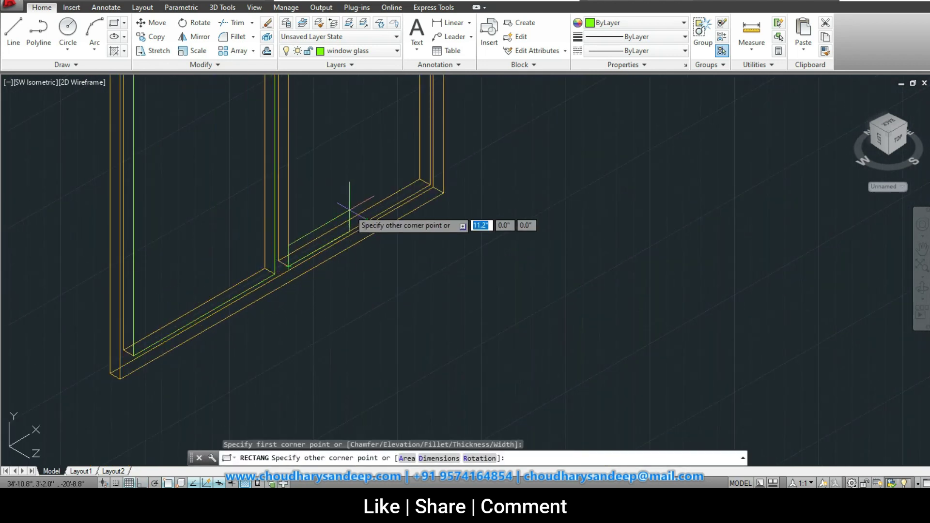
{"action": "scroll", "coordinate": [308, 315], "scroll_direction": "down", "scroll_amount": 5}
{"action": "scroll", "coordinate": [308, 315], "scroll_direction": "up", "scroll_amount": 3}
{"action": "left_click", "coordinate": [336, 190]}
{"action": "scroll", "coordinate": [302, 303], "scroll_direction": "down", "scroll_amount": 5}
{"action": "scroll", "coordinate": [386, 124], "scroll_direction": "down", "scroll_amount": 2}
{"action": "scroll", "coordinate": [400, 202], "scroll_direction": "down", "scroll_amount": 3}
{"action": "scroll", "coordinate": [278, 253], "scroll_direction": "up", "scroll_amount": 4}
{"action": "scroll", "coordinate": [334, 269], "scroll_direction": "up", "scroll_amount": 3}
{"action": "middle_click_drag", "start_coordinate": [335, 270], "coordinate": [263, 322]}
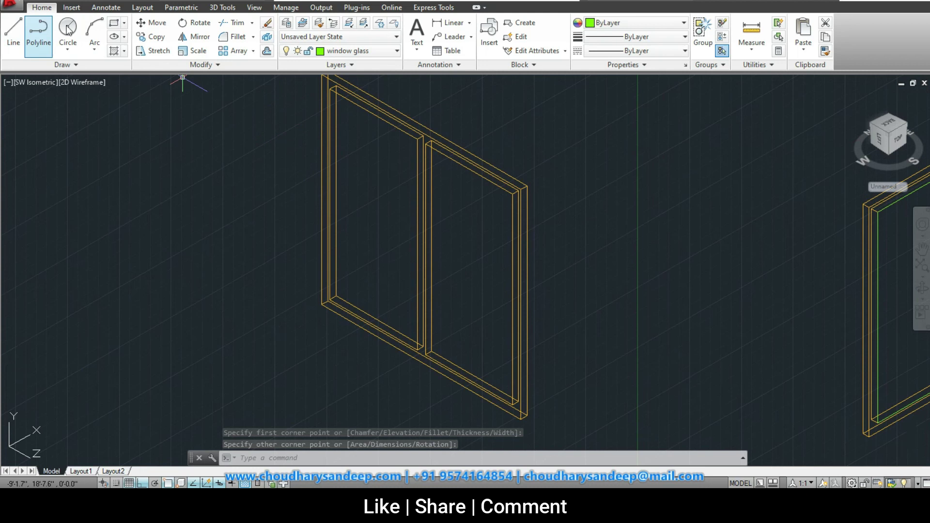
Step: Start a rectangle on the new frame, then cancel it unfinished
{"action": "left_click", "coordinate": [114, 24]}
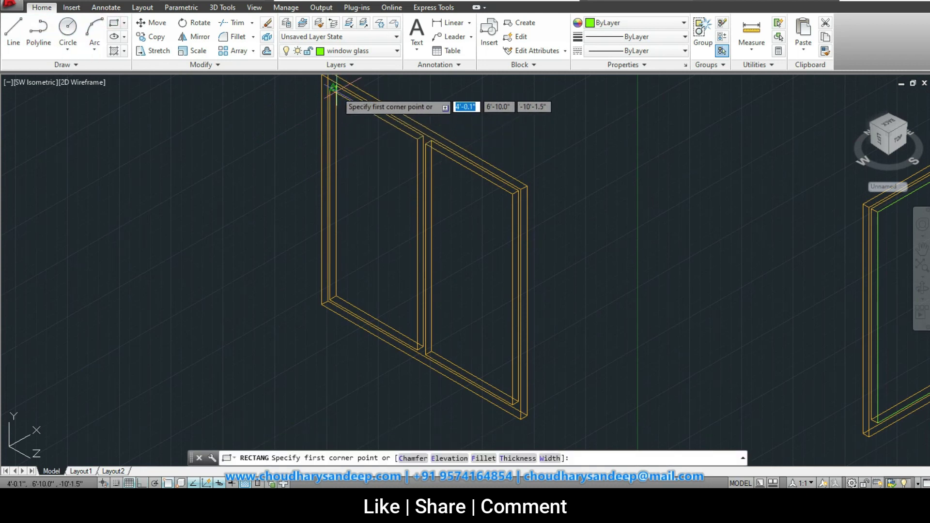
{"action": "key", "text": "Return"}
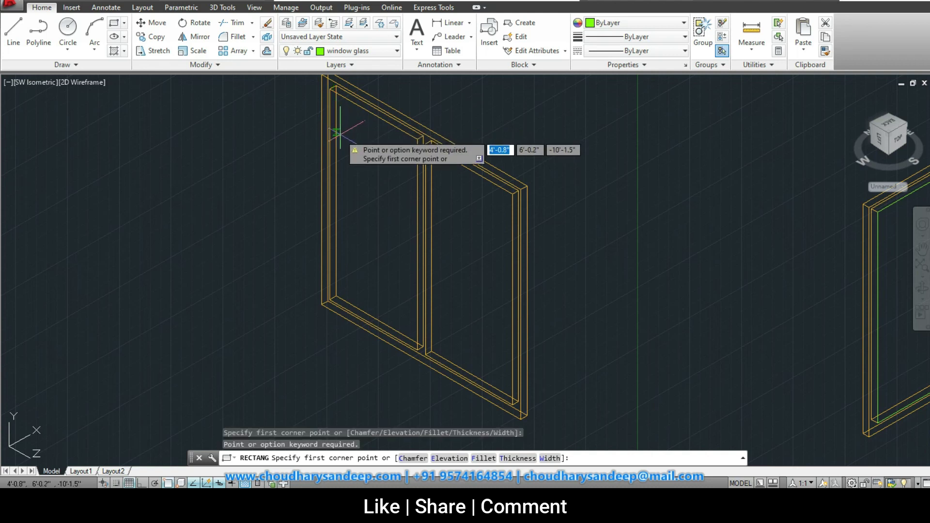
{"action": "key", "text": "Escape"}
{"action": "key", "text": "Return"}
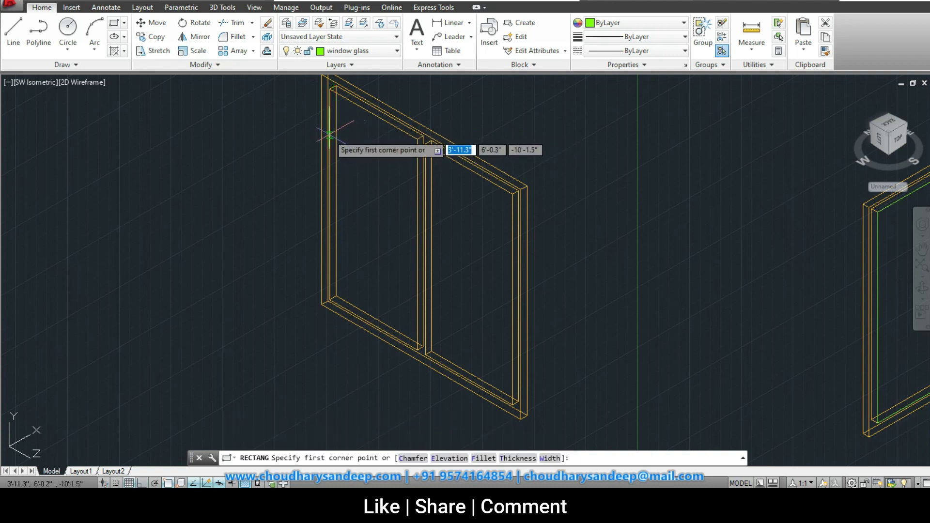
{"action": "left_click", "coordinate": [329, 88]}
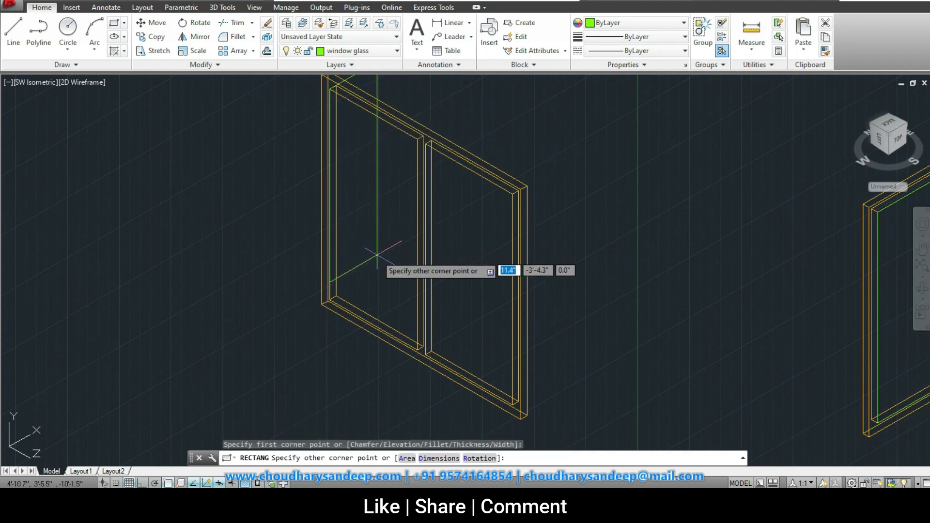
{"action": "key", "text": "Escape"}
{"action": "left_click", "coordinate": [38, 82]}
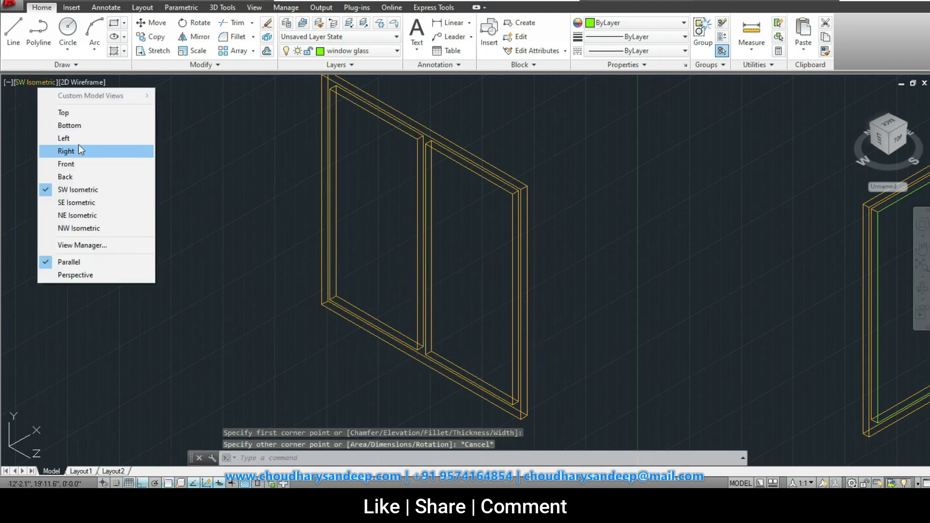
Step: From the Left view, draw a glass rectangle filling the window's left pane
{"action": "left_click", "coordinate": [79, 139]}
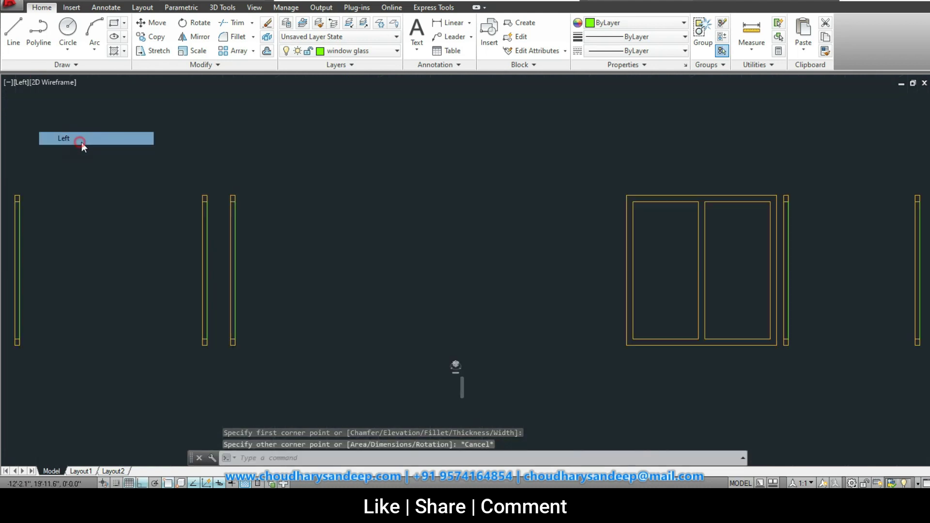
{"action": "left_click", "coordinate": [19, 82]}
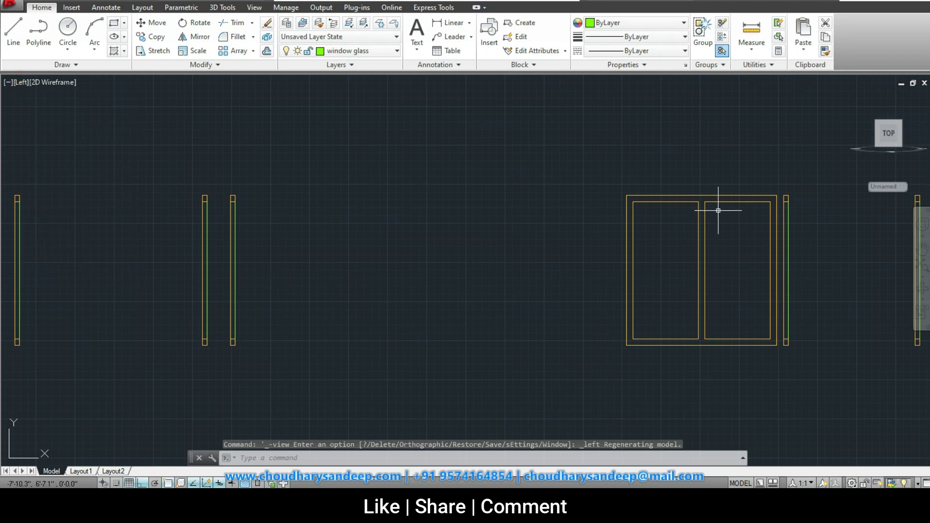
{"action": "left_click", "coordinate": [115, 22]}
{"action": "middle_click_drag", "start_coordinate": [482, 180], "coordinate": [304, 193]}
{"action": "scroll", "coordinate": [303, 193], "scroll_direction": "up", "scroll_amount": 4}
{"action": "left_click", "coordinate": [370, 170]}
{"action": "scroll", "coordinate": [424, 332], "scroll_direction": "down", "scroll_amount": 2}
{"action": "middle_click_drag", "start_coordinate": [436, 440], "coordinate": [439, 316]}
{"action": "left_click", "coordinate": [482, 316]}
Step: Draw a second glass rectangle filling the right pane up to the inner corner
{"action": "key", "text": "space"}
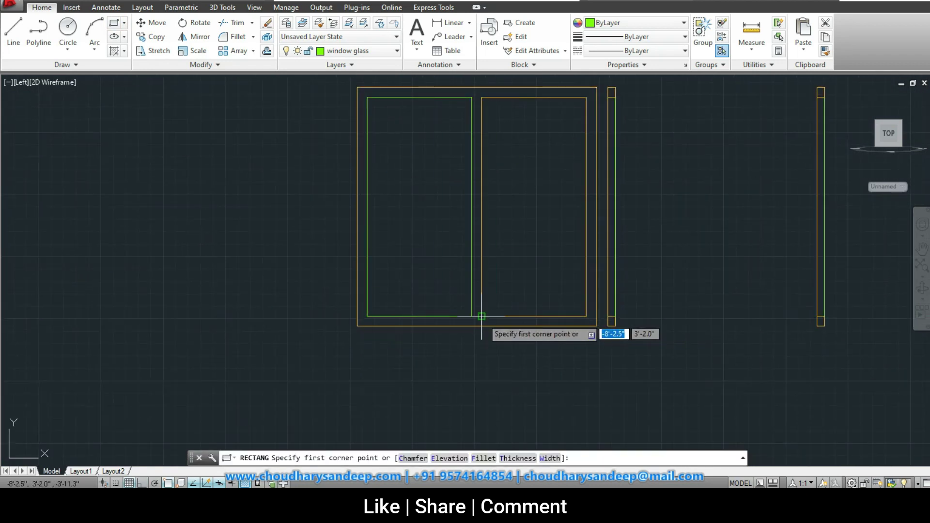
{"action": "left_click", "coordinate": [482, 316]}
{"action": "left_click", "coordinate": [586, 97]}
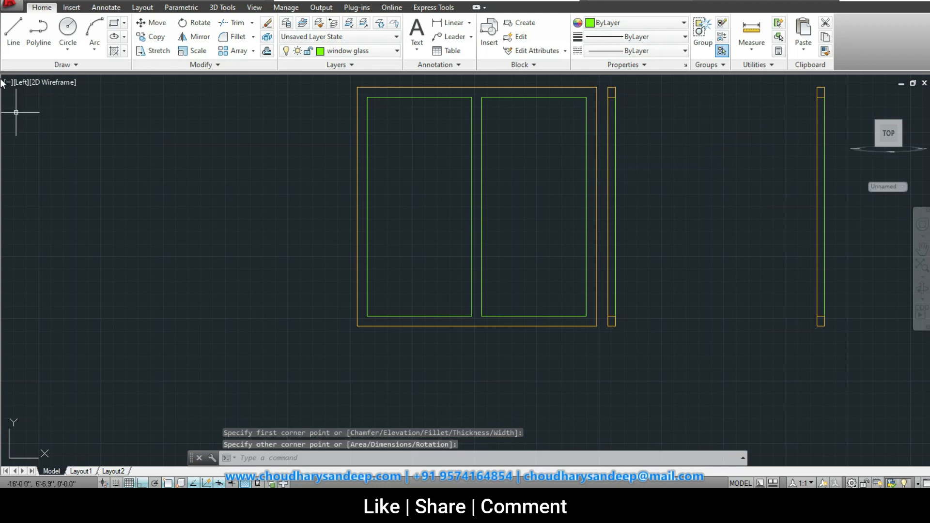
Step: Switch to the Top view and bring up the preset viewpoint list
{"action": "left_click", "coordinate": [22, 82]}
{"action": "left_click", "coordinate": [47, 113]}
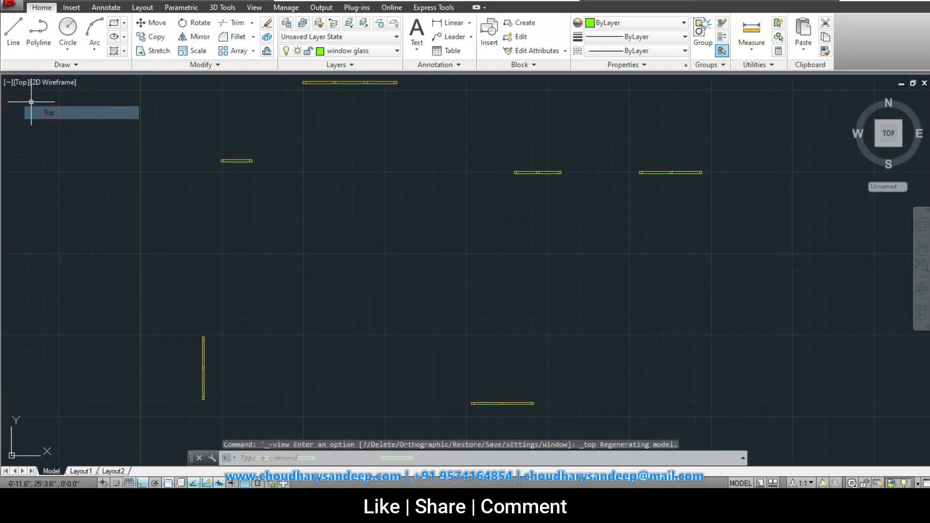
{"action": "left_click", "coordinate": [19, 80]}
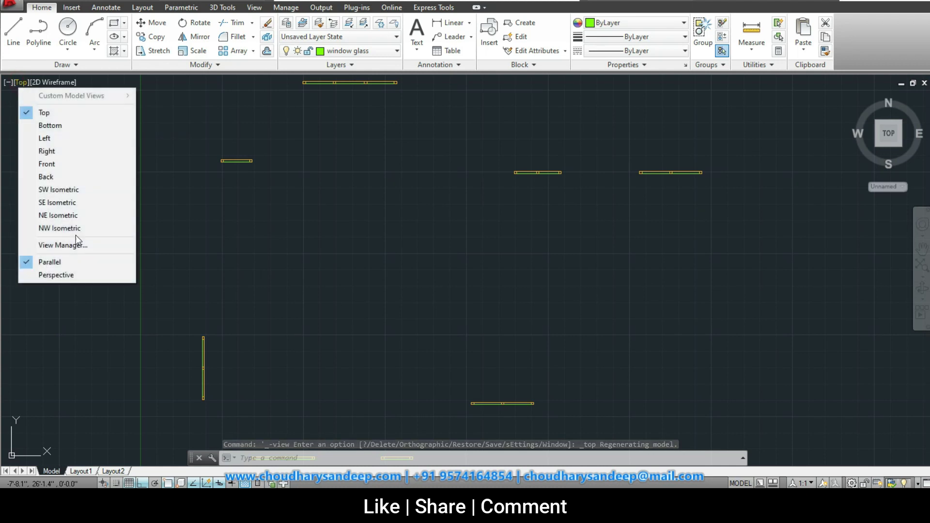
Step: Switch the viewport to the SW Isometric view
{"action": "left_click", "coordinate": [76, 190]}
{"action": "scroll", "coordinate": [386, 284], "scroll_direction": "up", "scroll_amount": 5}
{"action": "scroll", "coordinate": [369, 251], "scroll_direction": "up", "scroll_amount": 2}
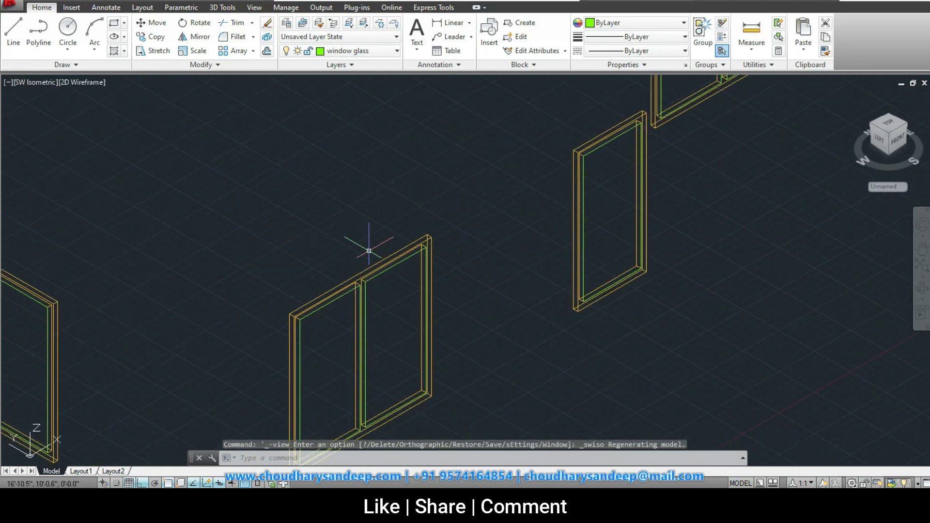
{"action": "scroll", "coordinate": [369, 251], "scroll_direction": "down", "scroll_amount": 5}
Step: Extrude the first group of window glass rectangles to a height of 0.5
{"action": "type", "text": "ex"}
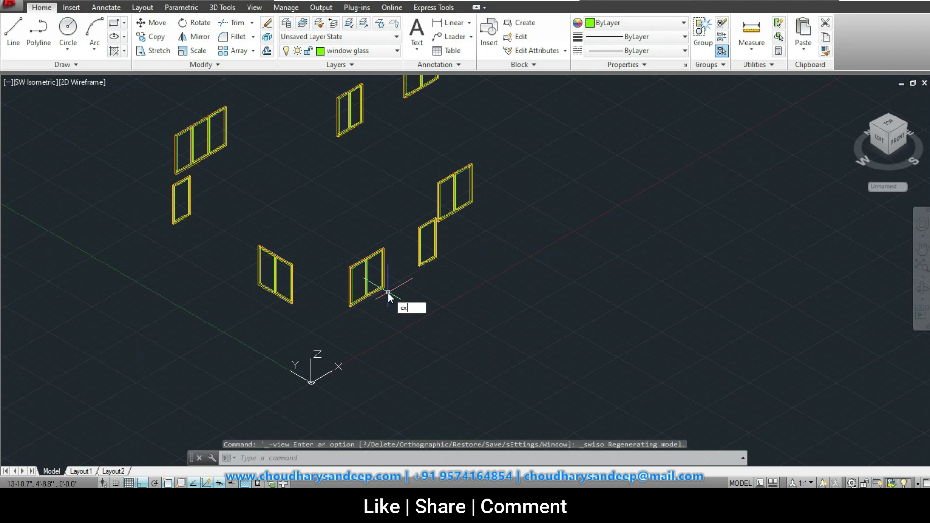
{"action": "key", "text": "Return"}
{"action": "scroll", "coordinate": [388, 292], "scroll_direction": "down", "scroll_amount": 3}
{"action": "scroll", "coordinate": [414, 290], "scroll_direction": "up", "scroll_amount": 3}
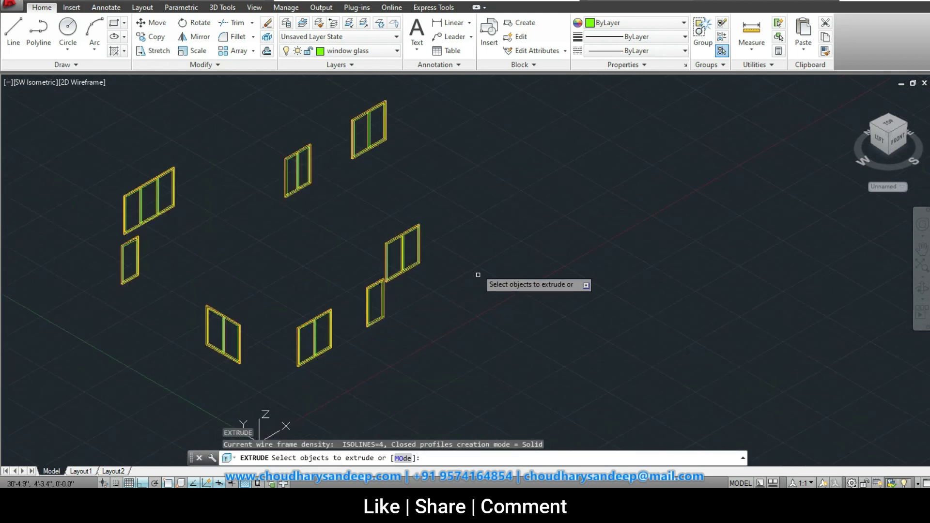
{"action": "left_click", "coordinate": [469, 184]}
{"action": "left_click", "coordinate": [286, 431]}
{"action": "left_click", "coordinate": [427, 88]}
{"action": "left_click", "coordinate": [223, 239]}
{"action": "left_click", "coordinate": [212, 143]}
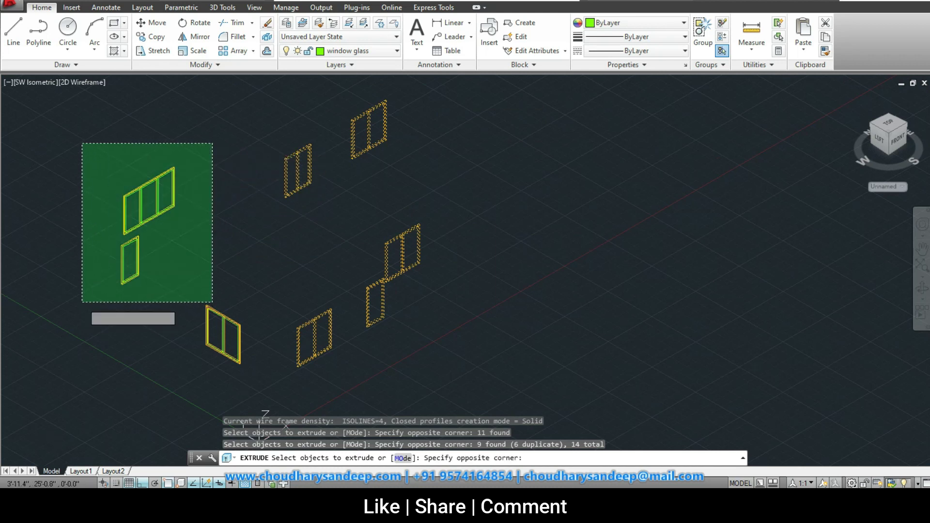
{"action": "left_click", "coordinate": [82, 303]}
{"action": "key", "text": "Return"}
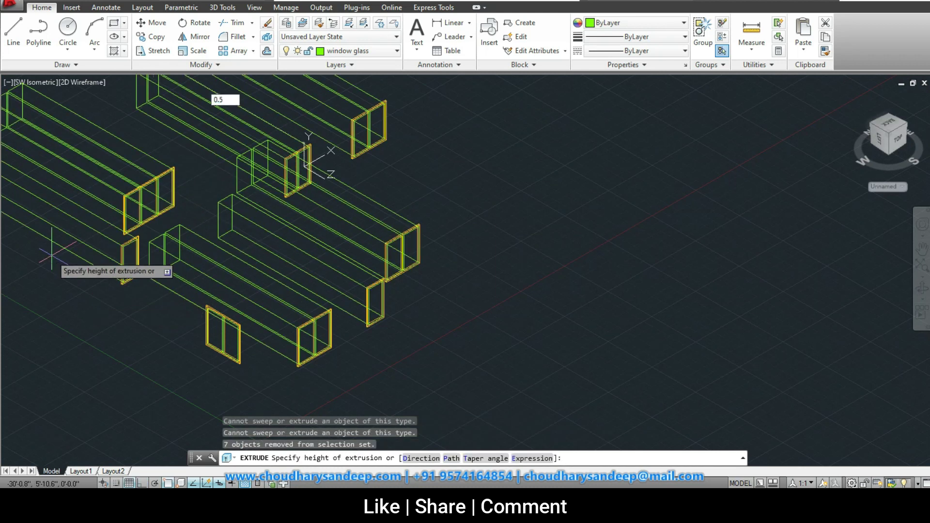
{"action": "key", "text": "Return"}
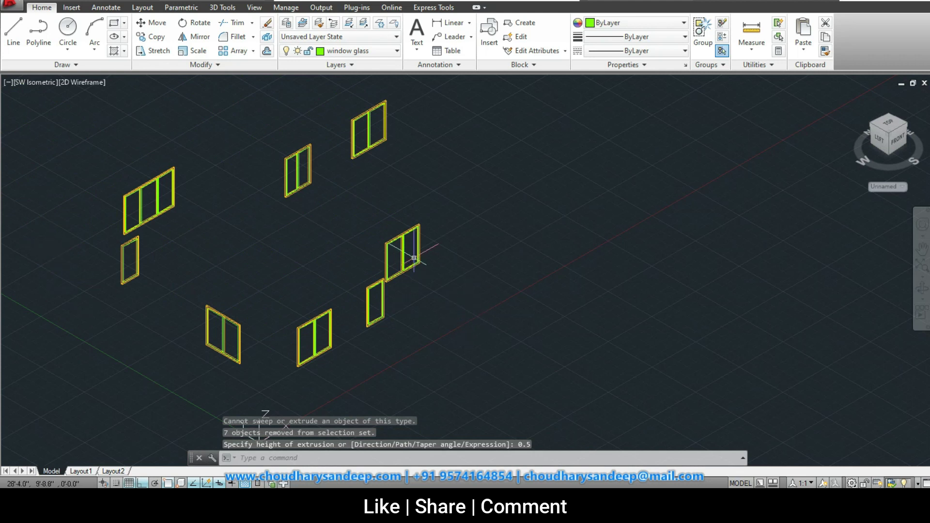
Step: Extrude the remaining window glass rectangles to 0.5 as well
{"action": "scroll", "coordinate": [287, 264], "scroll_direction": "up", "scroll_amount": 5}
{"action": "key", "text": "Return"}
{"action": "left_click", "coordinate": [397, 118]}
{"action": "left_click", "coordinate": [310, 170]}
{"action": "key", "text": "Return"}
{"action": "type", "text": "0.5"}
{"action": "key", "text": "Return"}
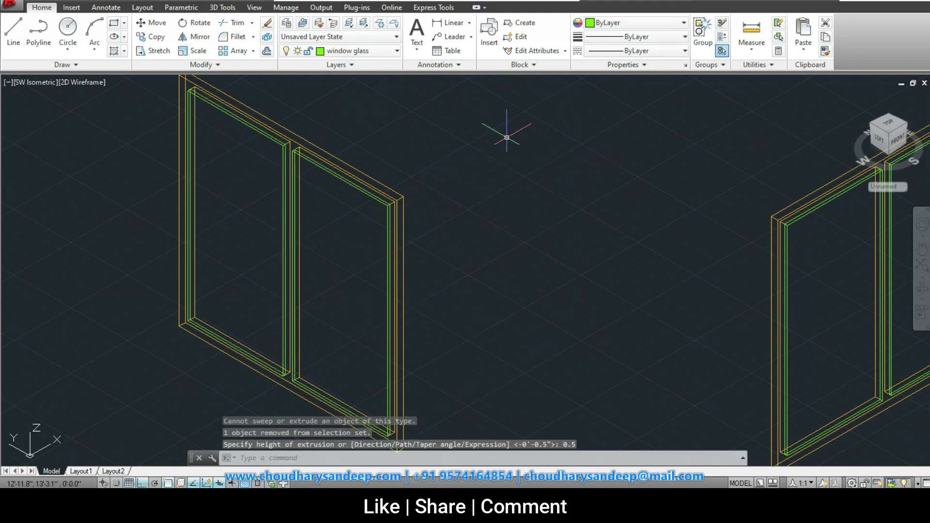
{"action": "type", "text": "m"}
Step: Select three window parts for a move, then cancel the move
{"action": "key", "text": "Return"}
{"action": "left_click", "coordinate": [404, 125]}
{"action": "left_click", "coordinate": [180, 203]}
{"action": "scroll", "coordinate": [382, 145], "scroll_direction": "up", "scroll_amount": 5}
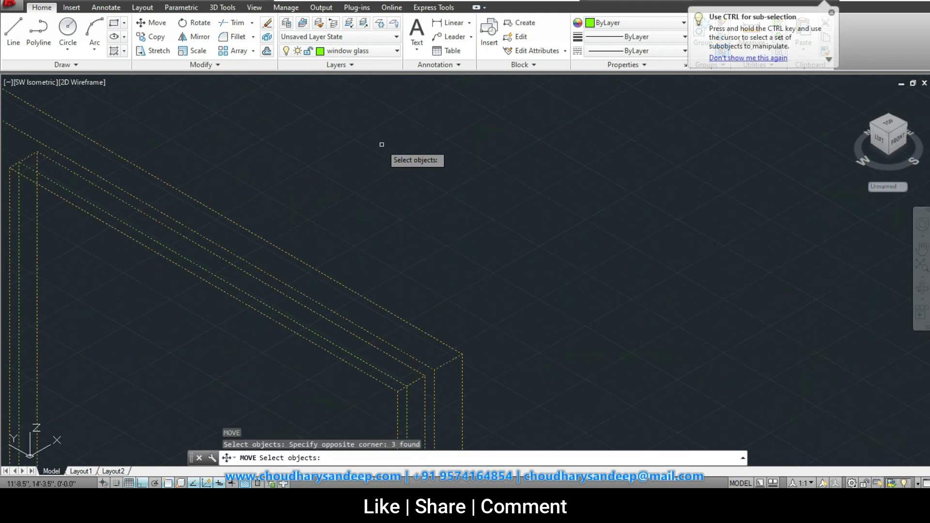
{"action": "key", "text": "Return"}
{"action": "key", "text": "Escape"}
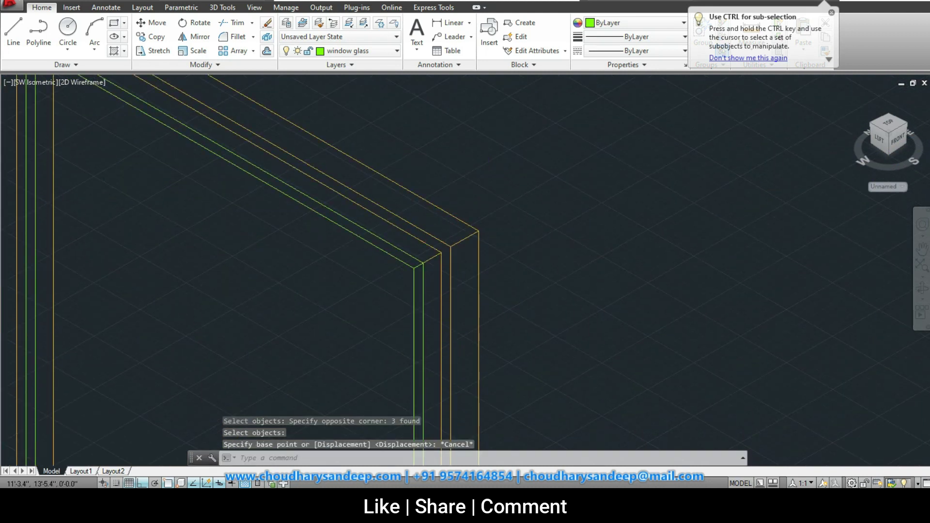
{"action": "scroll", "coordinate": [342, 77], "scroll_direction": "down", "scroll_amount": 3}
Step: Lock the Window frame layer and pan to the nearby window
{"action": "left_click", "coordinate": [353, 53]}
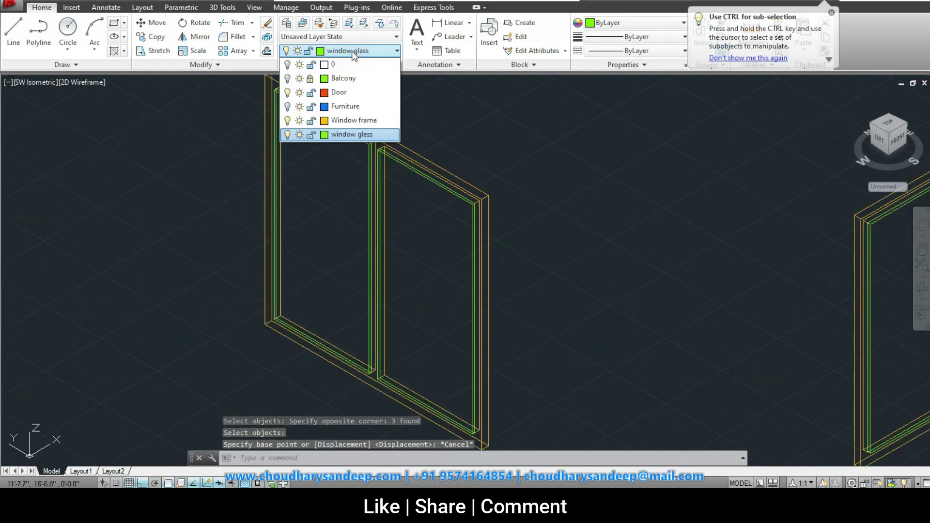
{"action": "left_click", "coordinate": [310, 121]}
{"action": "left_click", "coordinate": [342, 135]}
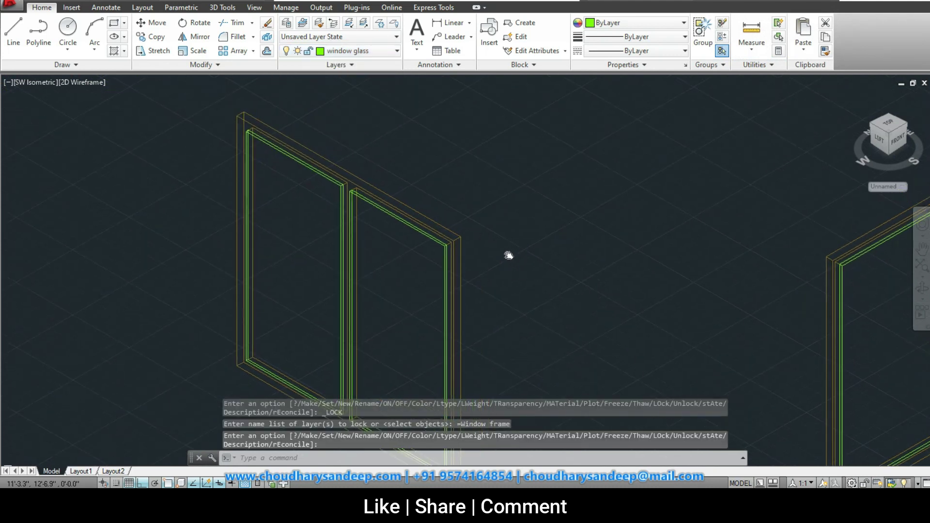
{"action": "middle_click_drag", "start_coordinate": [537, 204], "coordinate": [506, 255]}
{"action": "type", "text": "m"}
{"action": "key", "text": "Return"}
Step: Move the first glass panel from its corner to the frame's midpoint
{"action": "left_click", "coordinate": [440, 155]}
{"action": "left_click", "coordinate": [291, 248]}
{"action": "key", "text": "Return"}
{"action": "scroll", "coordinate": [455, 247], "scroll_direction": "up", "scroll_amount": 3}
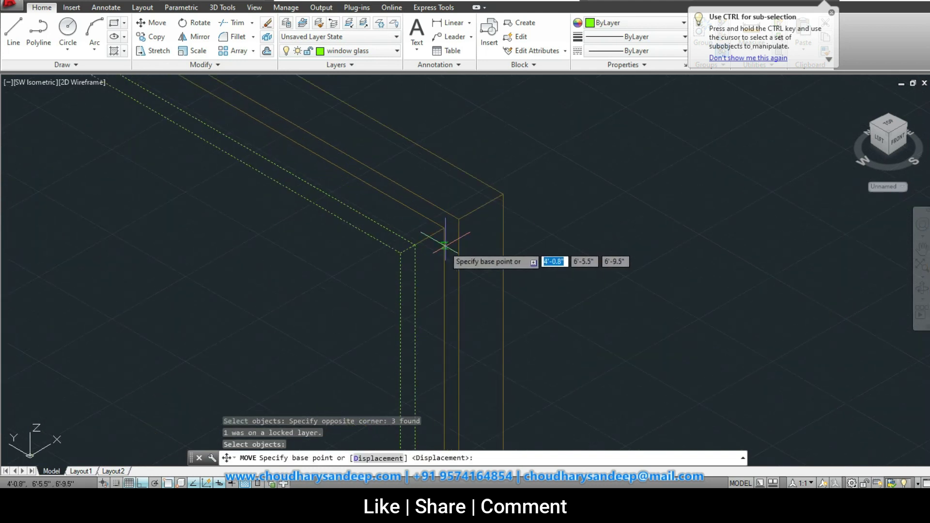
{"action": "left_click", "coordinate": [407, 249]}
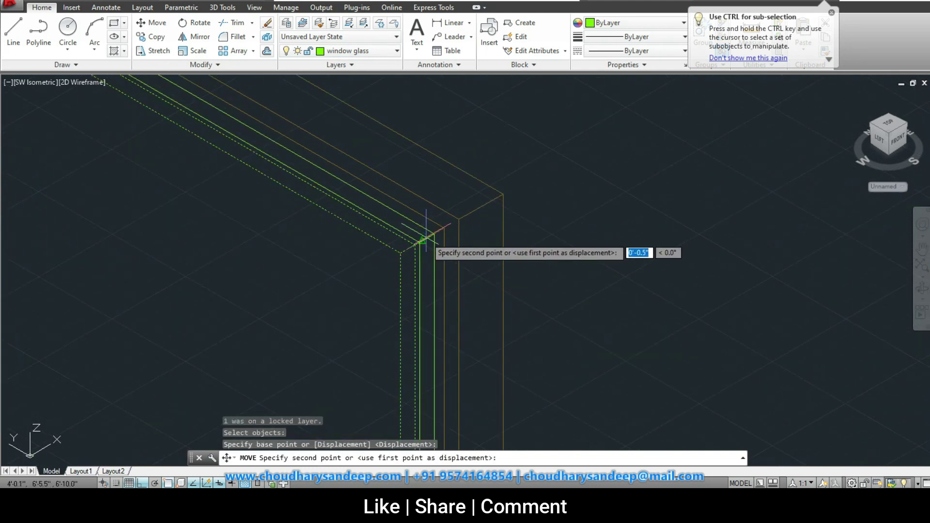
{"action": "left_click", "coordinate": [441, 247]}
{"action": "scroll", "coordinate": [441, 247], "scroll_direction": "down", "scroll_amount": 1}
{"action": "scroll", "coordinate": [270, 166], "scroll_direction": "down", "scroll_amount": 5}
{"action": "scroll", "coordinate": [270, 167], "scroll_direction": "down", "scroll_amount": 4}
{"action": "scroll", "coordinate": [305, 214], "scroll_direction": "up", "scroll_amount": 1}
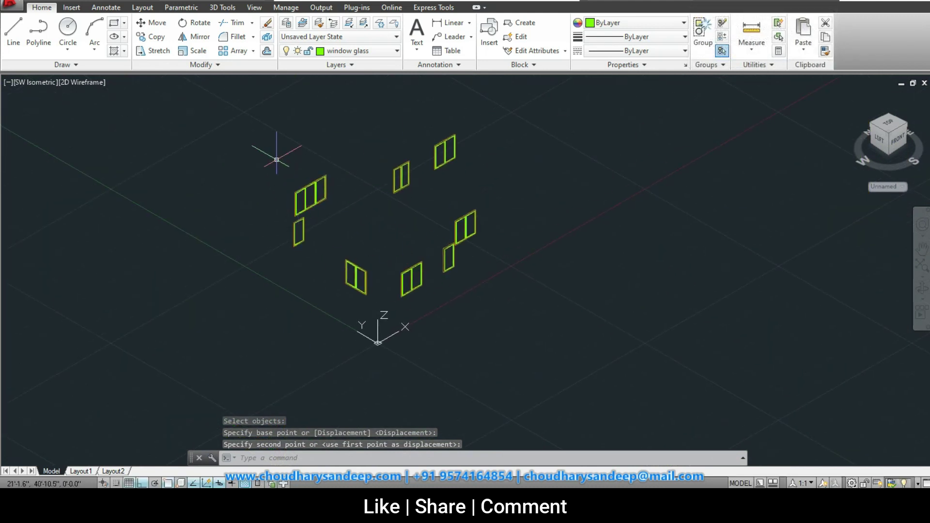
Step: Select the glass panels of the left and remaining windows for a second move
{"action": "type", "text": "m"}
{"action": "key", "text": "Return"}
{"action": "left_click", "coordinate": [244, 138]}
{"action": "left_click", "coordinate": [340, 256]}
{"action": "left_click", "coordinate": [346, 106]}
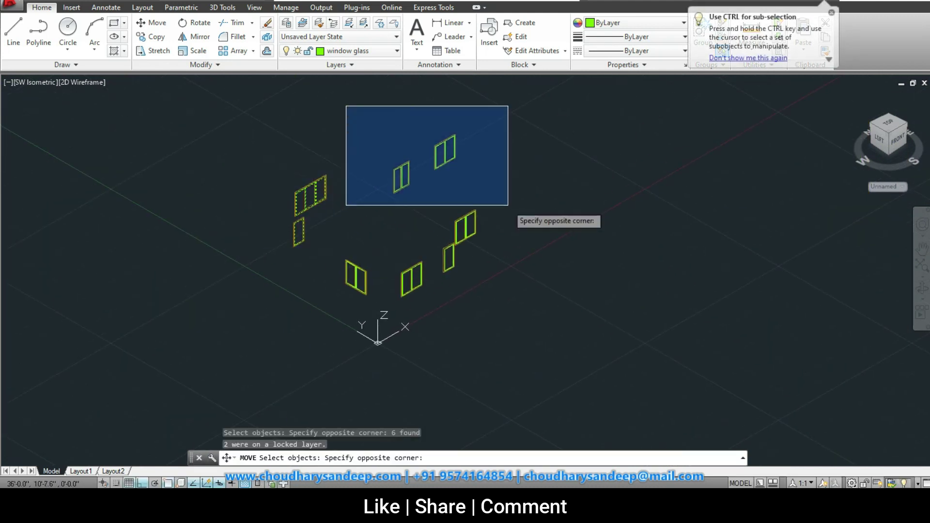
{"action": "left_click", "coordinate": [508, 206]}
{"action": "left_click", "coordinate": [519, 171]}
{"action": "left_click", "coordinate": [393, 330]}
{"action": "scroll", "coordinate": [404, 286], "scroll_direction": "up", "scroll_amount": 5}
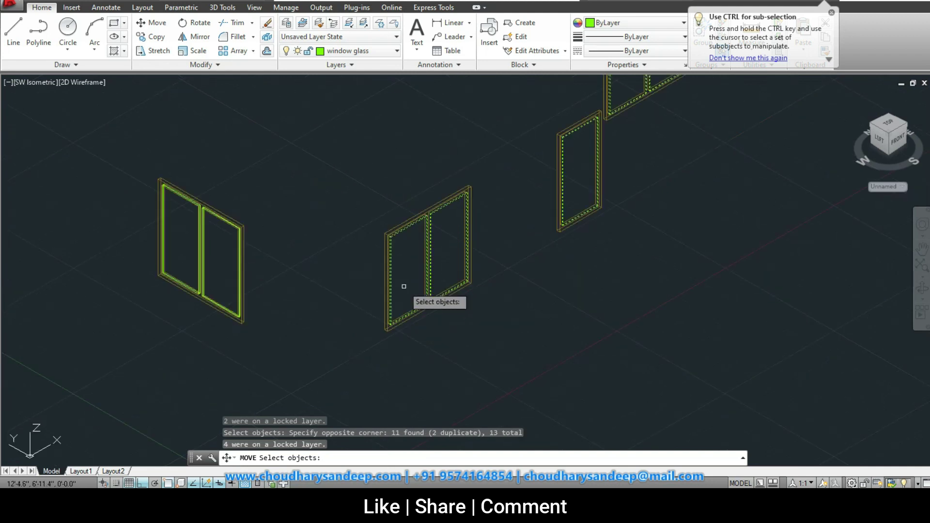
{"action": "scroll", "coordinate": [404, 287], "scroll_direction": "up", "scroll_amount": 5}
{"action": "scroll", "coordinate": [417, 201], "scroll_direction": "up", "scroll_amount": 2}
{"action": "scroll", "coordinate": [311, 235], "scroll_direction": "up", "scroll_amount": 2}
{"action": "scroll", "coordinate": [312, 236], "scroll_direction": "up", "scroll_amount": 2}
{"action": "key", "text": "Return"}
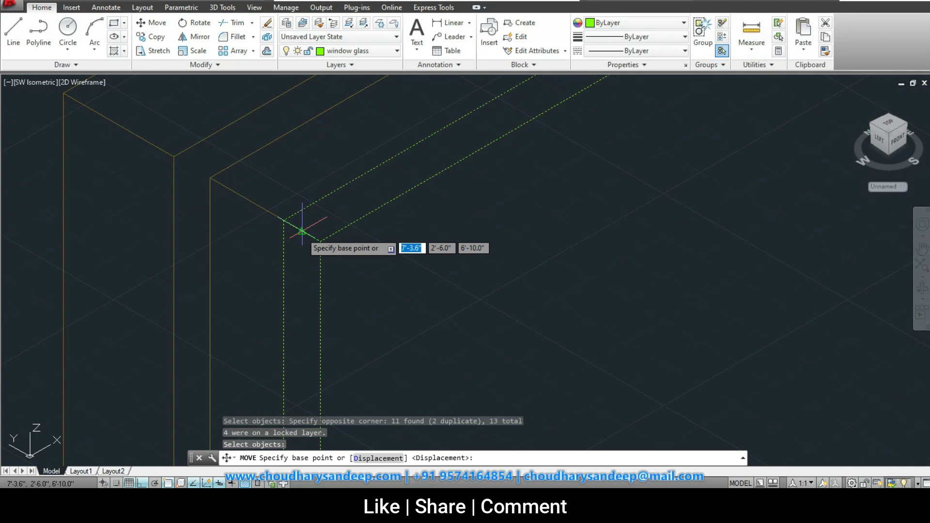
Step: Shift the selected glass from its corner to the frame midpoint
{"action": "left_click", "coordinate": [302, 231]}
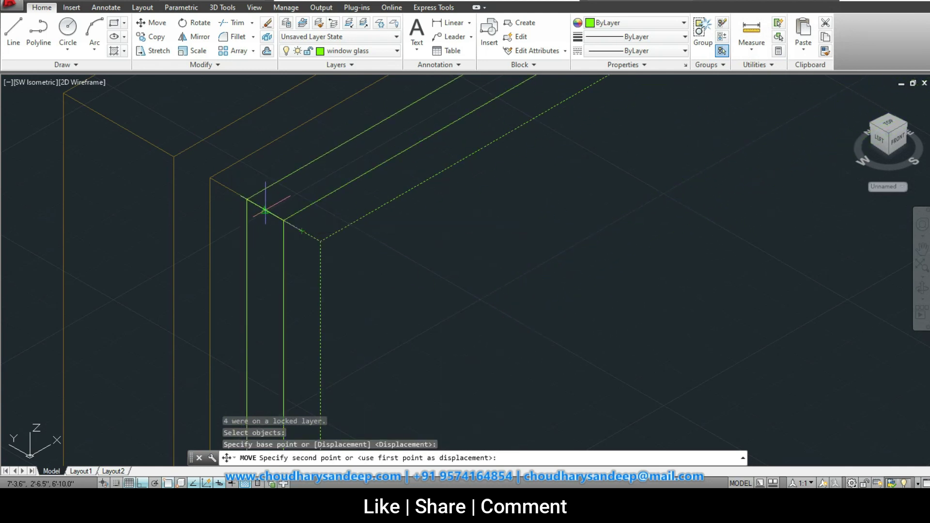
{"action": "left_click", "coordinate": [265, 211]}
{"action": "scroll", "coordinate": [333, 207], "scroll_direction": "down", "scroll_amount": 2}
{"action": "scroll", "coordinate": [333, 207], "scroll_direction": "down", "scroll_amount": 3}
{"action": "scroll", "coordinate": [332, 207], "scroll_direction": "down", "scroll_amount": 3}
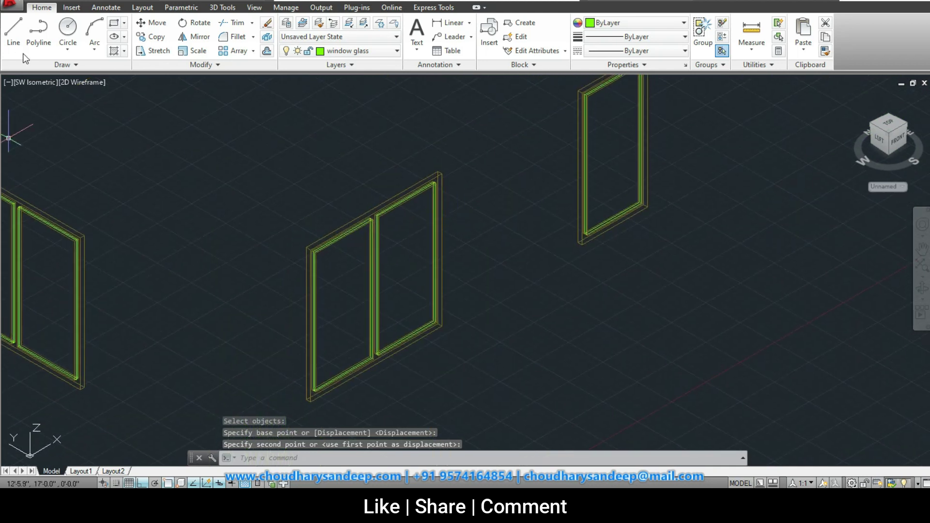
Step: Shade the model in the Conceptual visual style
{"action": "left_click", "coordinate": [87, 82]}
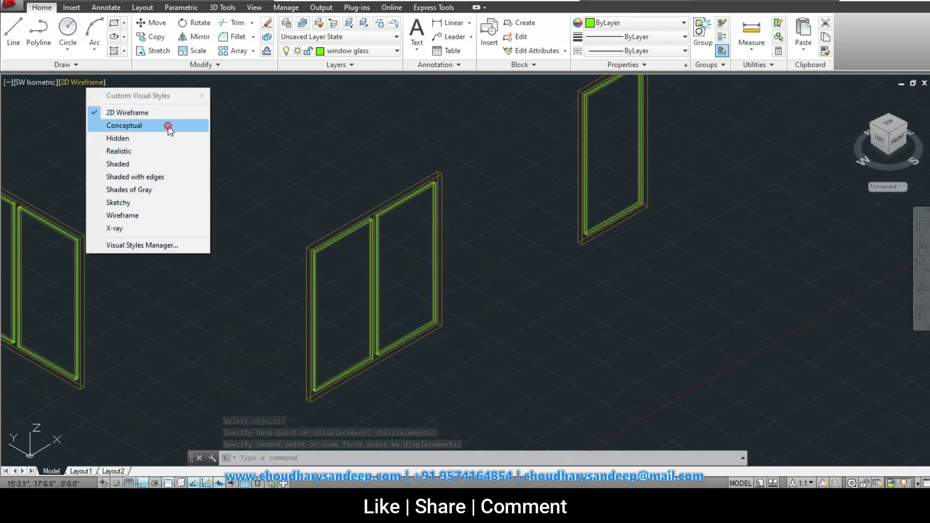
{"action": "left_click", "coordinate": [168, 125]}
{"action": "scroll", "coordinate": [353, 163], "scroll_direction": "down", "scroll_amount": 3}
Step: Switch the viewport display to the Hidden visual style
{"action": "scroll", "coordinate": [287, 229], "scroll_direction": "up", "scroll_amount": 1}
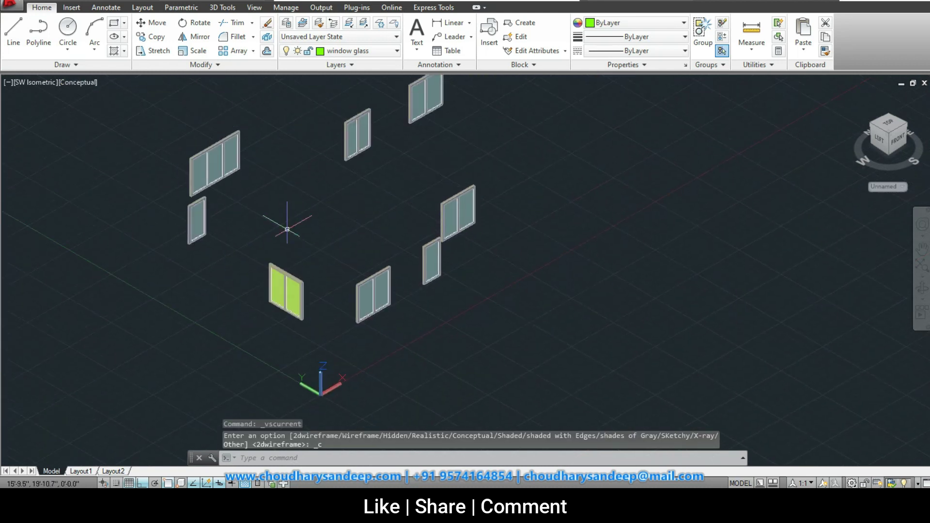
{"action": "left_click", "coordinate": [77, 83]}
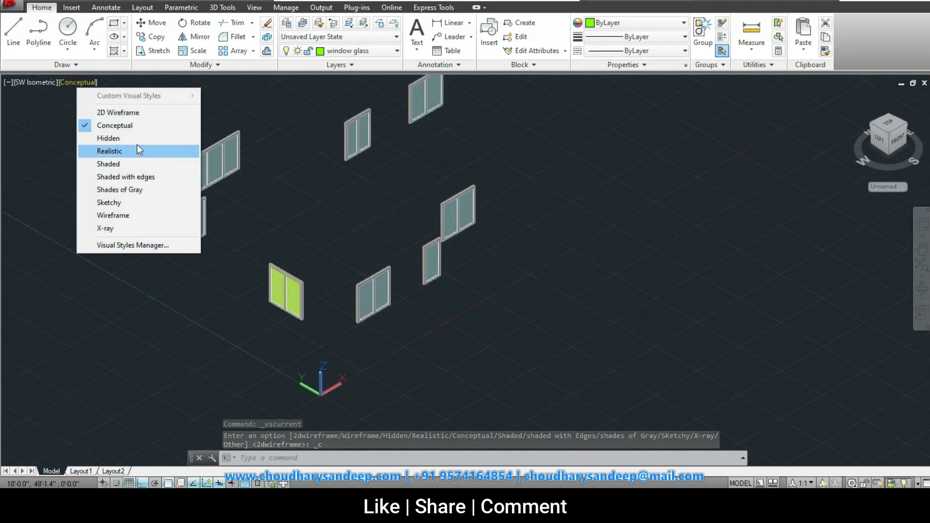
{"action": "left_click", "coordinate": [137, 138]}
Step: Render the model in Realistic style and zoom around to inspect the windows
{"action": "left_click", "coordinate": [74, 83]}
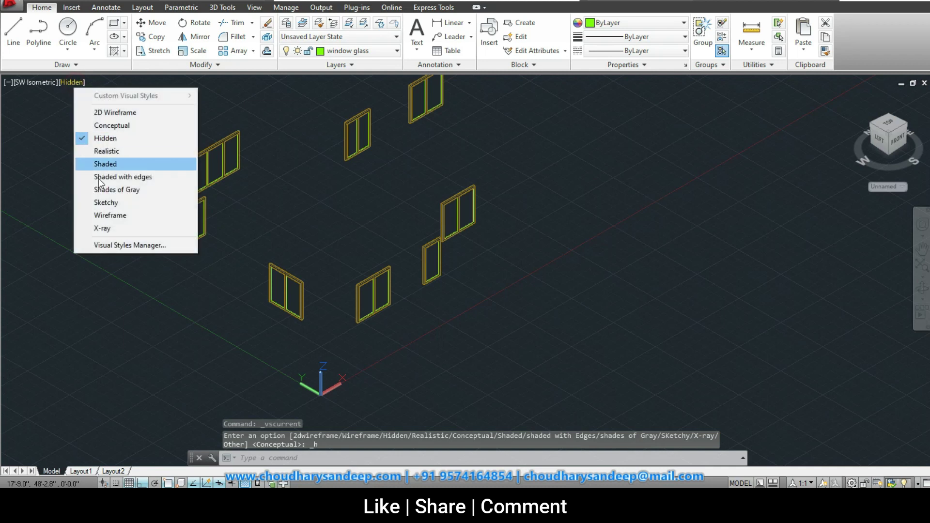
{"action": "left_click", "coordinate": [108, 153]}
{"action": "scroll", "coordinate": [450, 288], "scroll_direction": "up", "scroll_amount": 3}
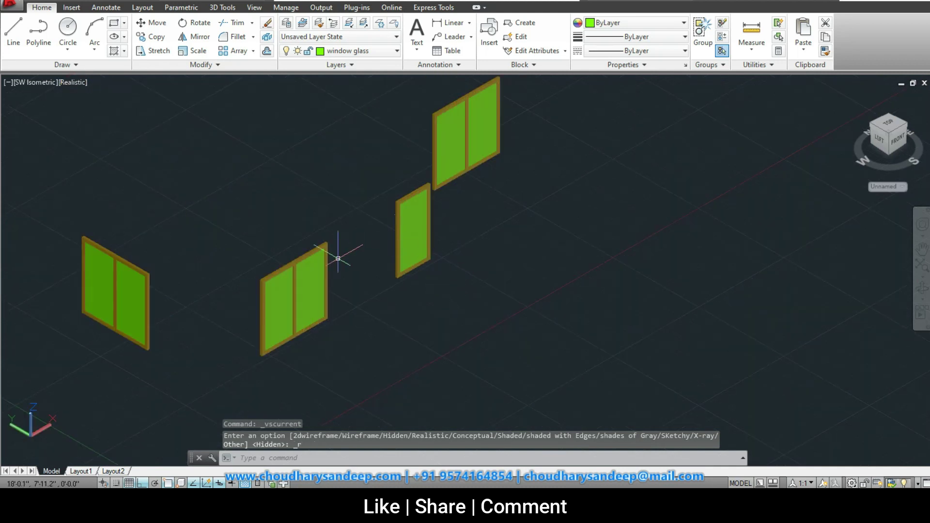
{"action": "scroll", "coordinate": [337, 258], "scroll_direction": "up", "scroll_amount": 5}
{"action": "scroll", "coordinate": [363, 270], "scroll_direction": "up", "scroll_amount": 2}
{"action": "scroll", "coordinate": [512, 145], "scroll_direction": "down", "scroll_amount": 6}
{"action": "scroll", "coordinate": [395, 225], "scroll_direction": "up", "scroll_amount": 3}
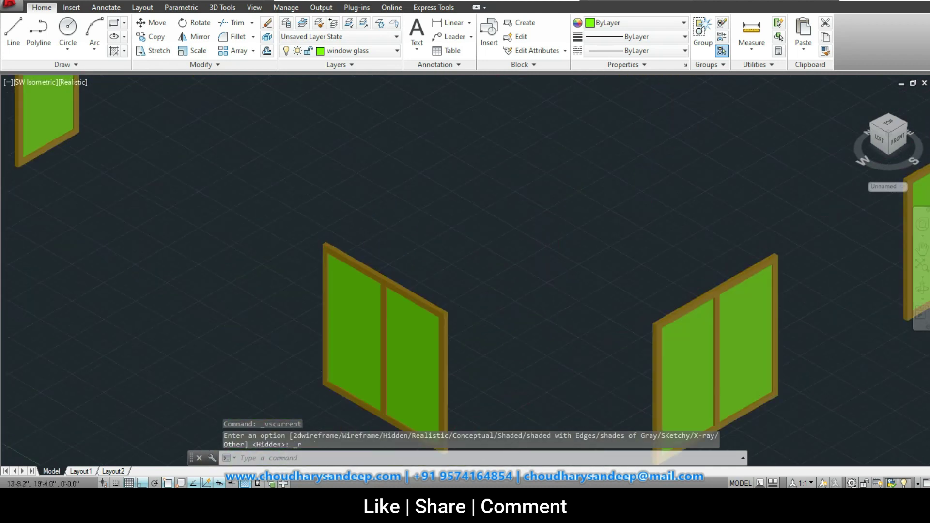
{"action": "scroll", "coordinate": [339, 152], "scroll_direction": "down", "scroll_amount": 5}
{"action": "scroll", "coordinate": [474, 198], "scroll_direction": "up", "scroll_amount": 2}
{"action": "scroll", "coordinate": [310, 217], "scroll_direction": "down", "scroll_amount": 2}
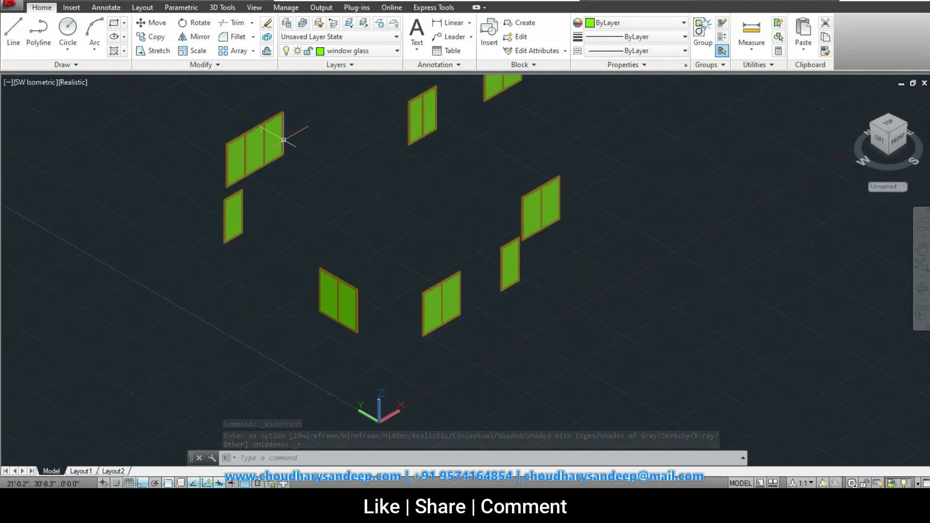
Step: Turn on layer 0 and the Furniture layer to show the walls again
{"action": "left_click", "coordinate": [370, 55]}
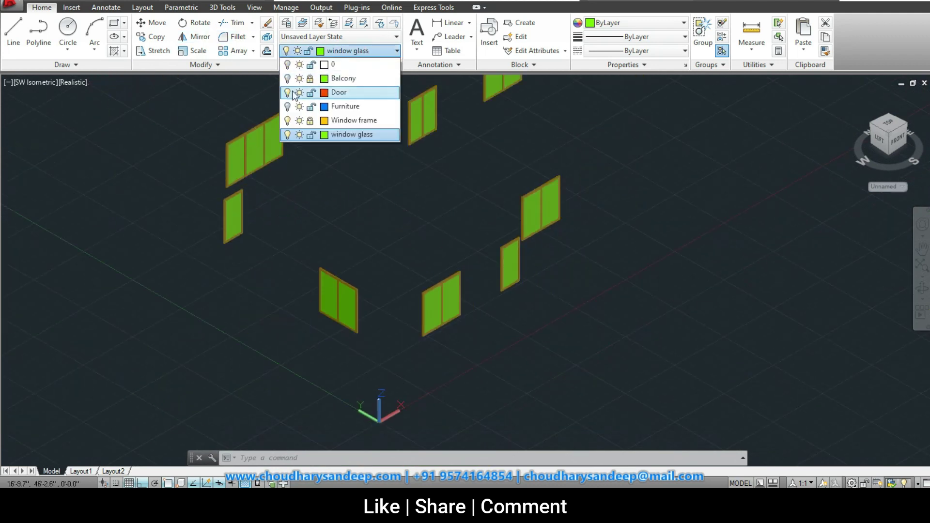
{"action": "left_click", "coordinate": [287, 78]}
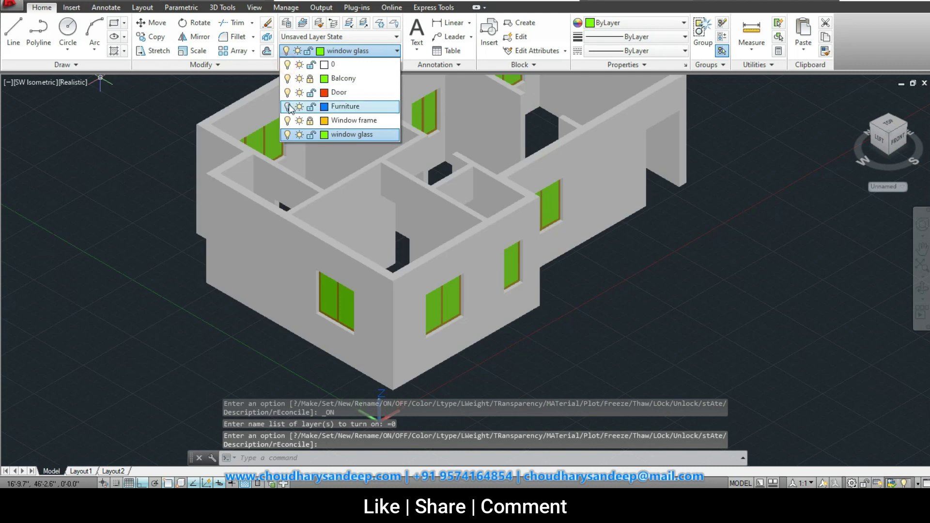
{"action": "left_click", "coordinate": [339, 64]}
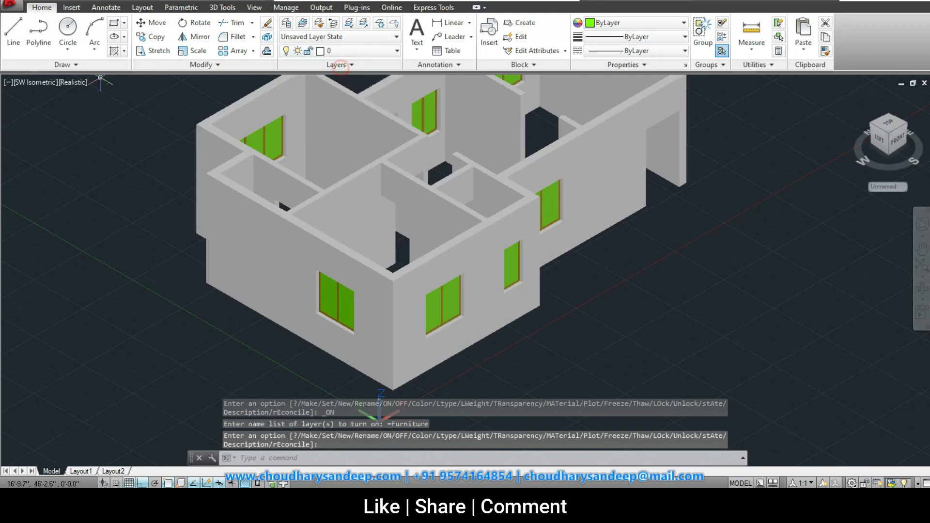
{"action": "scroll", "coordinate": [453, 225], "scroll_direction": "down", "scroll_amount": 4}
{"action": "scroll", "coordinate": [454, 226], "scroll_direction": "up", "scroll_amount": 2}
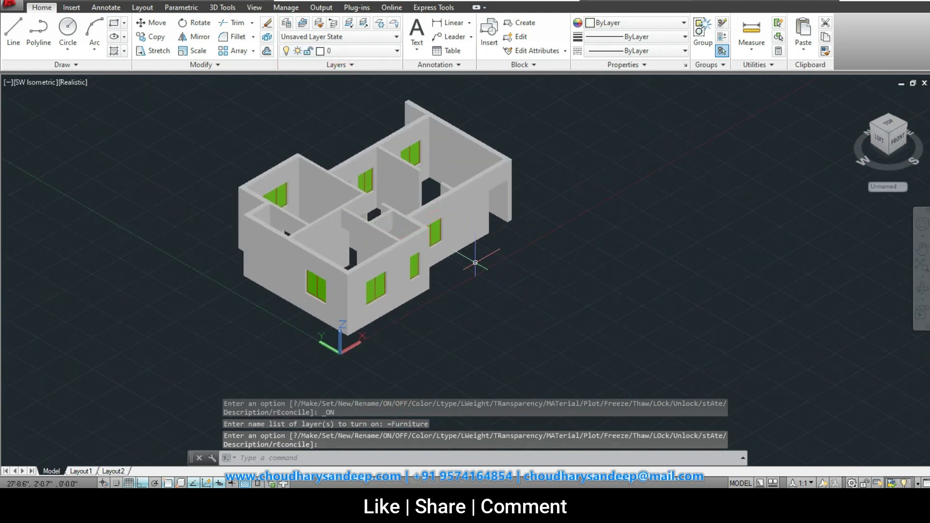
{"action": "scroll", "coordinate": [361, 216], "scroll_direction": "up", "scroll_amount": 3}
{"action": "scroll", "coordinate": [465, 272], "scroll_direction": "down", "scroll_amount": 1}
{"action": "scroll", "coordinate": [465, 271], "scroll_direction": "down", "scroll_amount": 2}
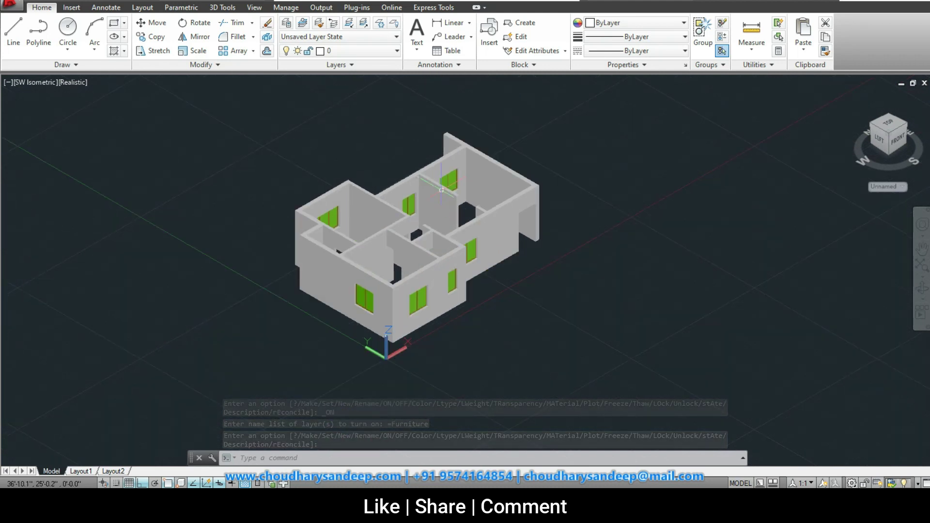
Step: Show the plan in 2D Wireframe from the Bottom view and open Layer Properties Manager
{"action": "left_click", "coordinate": [74, 83]}
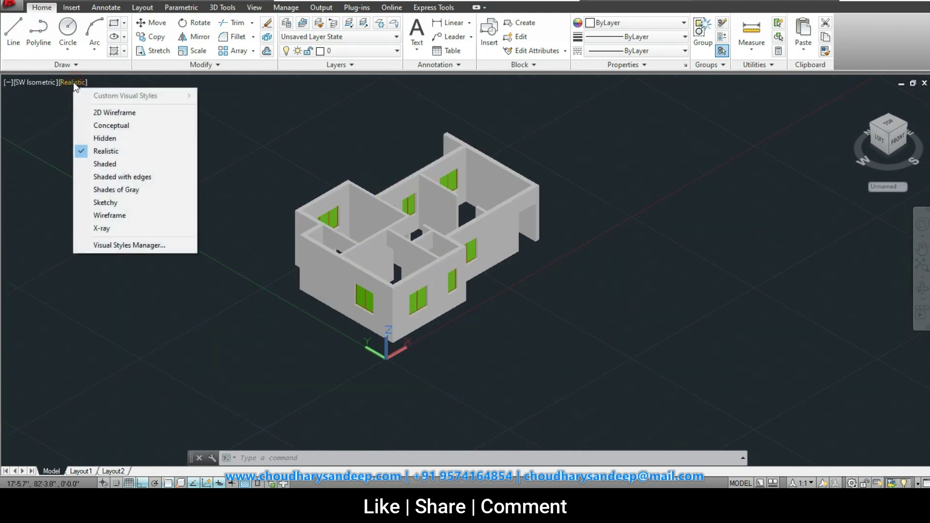
{"action": "left_click", "coordinate": [130, 113]}
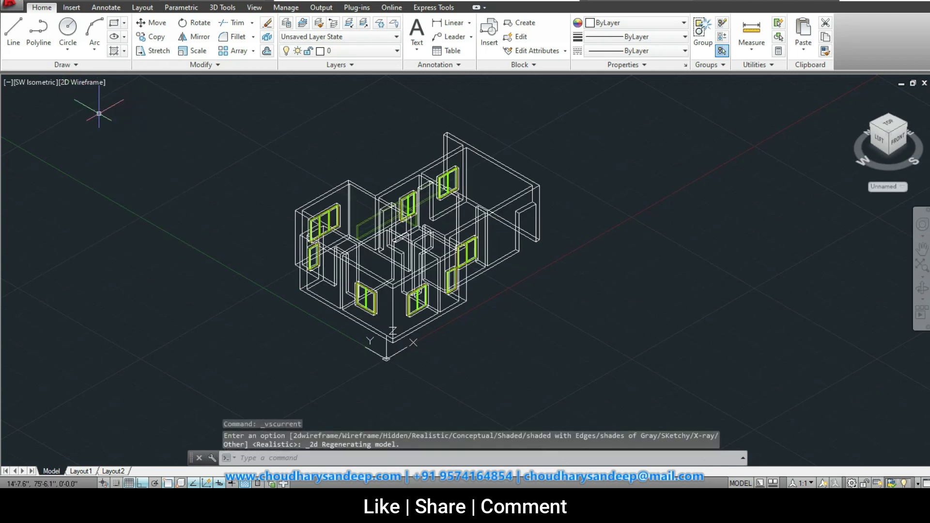
{"action": "left_click", "coordinate": [34, 82]}
{"action": "left_click", "coordinate": [60, 125]}
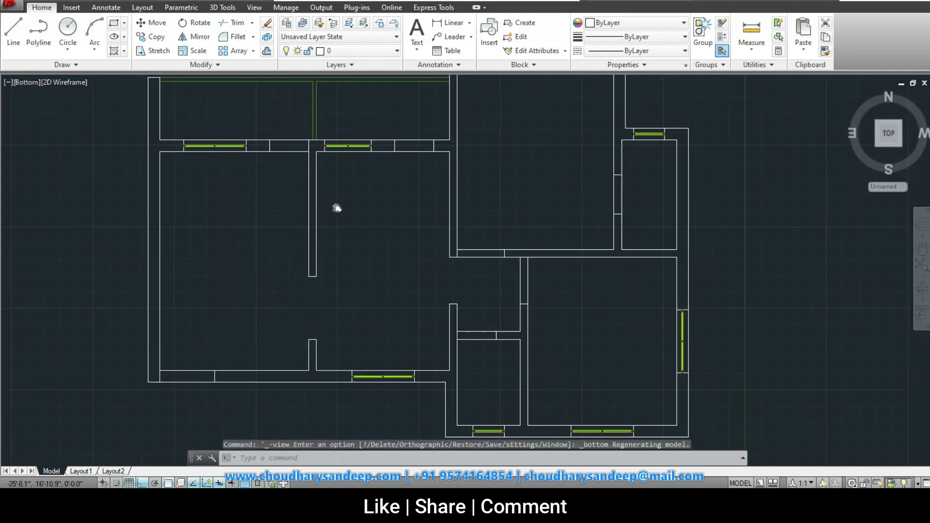
{"action": "scroll", "coordinate": [288, 128], "scroll_direction": "down", "scroll_amount": 2}
{"action": "left_click", "coordinate": [288, 24]}
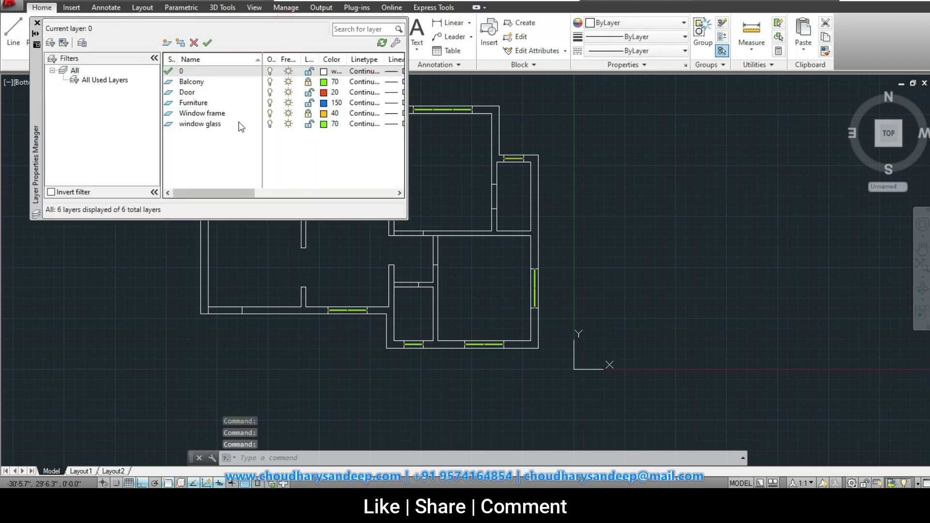
Step: Create a new 'floor' layer with orange colour 30
{"action": "left_click", "coordinate": [166, 43]}
{"action": "type", "text": "floor"}
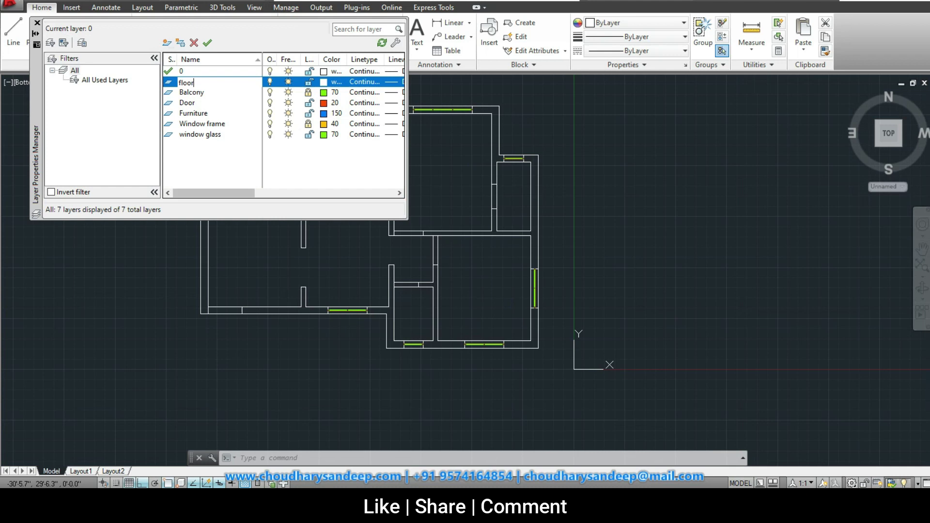
{"action": "left_click", "coordinate": [324, 83]}
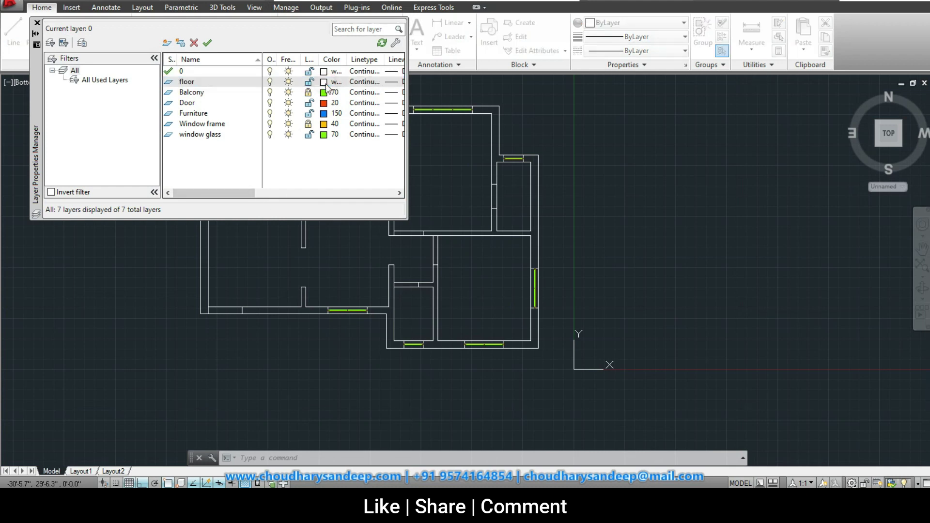
{"action": "left_click", "coordinate": [391, 205]}
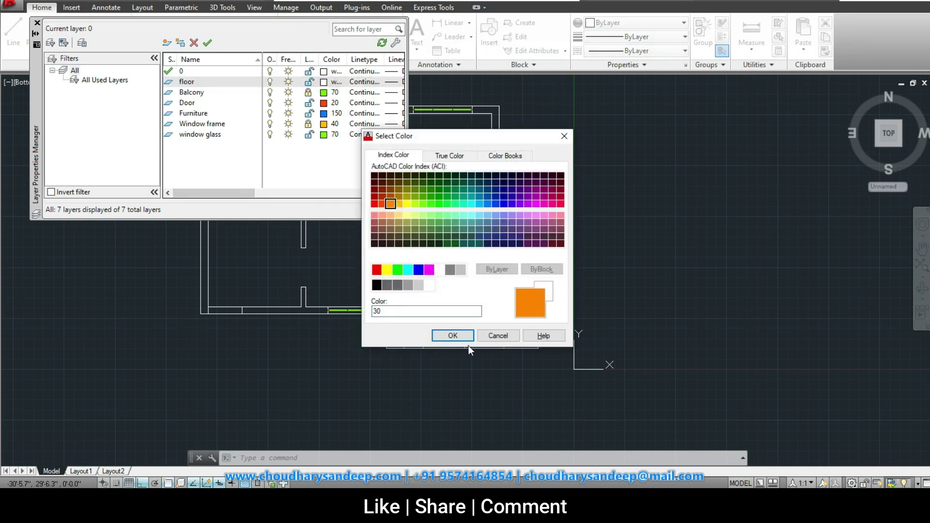
{"action": "left_click", "coordinate": [452, 336]}
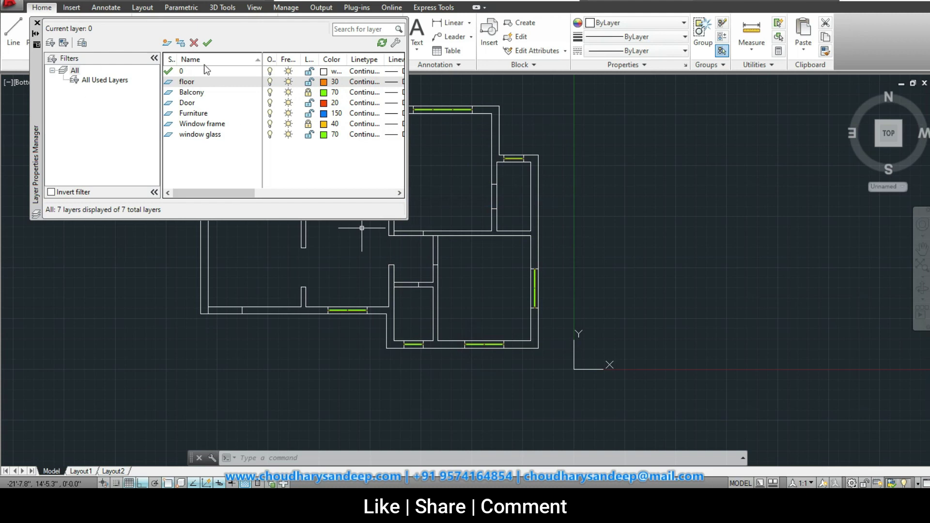
Step: Lock the glass, furniture, door and 0 layers, make floor current, and close the palette
{"action": "left_click", "coordinate": [308, 135]}
{"action": "left_click", "coordinate": [308, 113]}
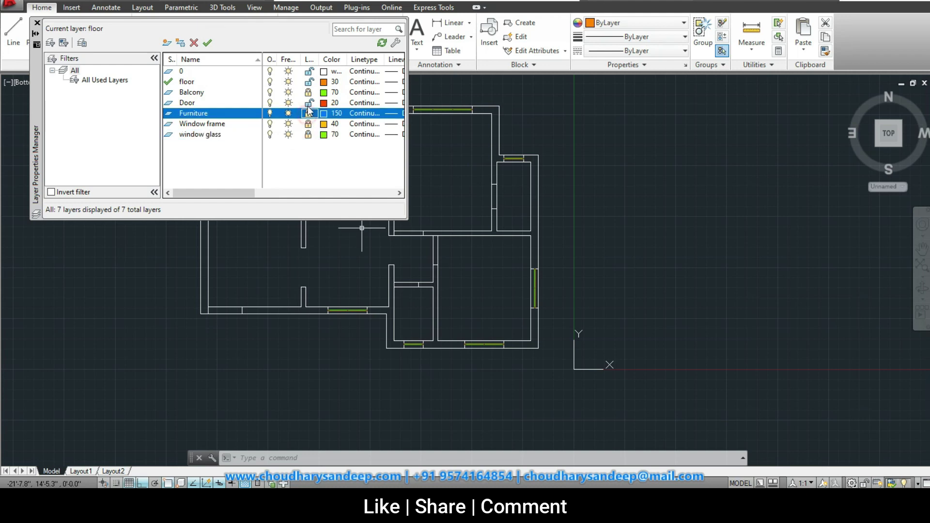
{"action": "left_click", "coordinate": [309, 71]}
{"action": "left_click", "coordinate": [202, 82]}
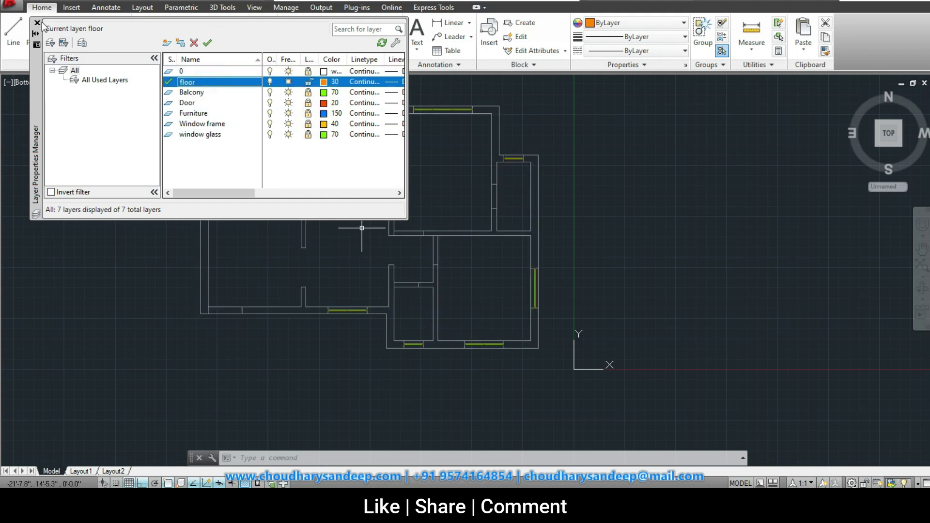
{"action": "left_click", "coordinate": [38, 23]}
{"action": "middle_click_drag", "start_coordinate": [125, 155], "coordinate": [137, 159]}
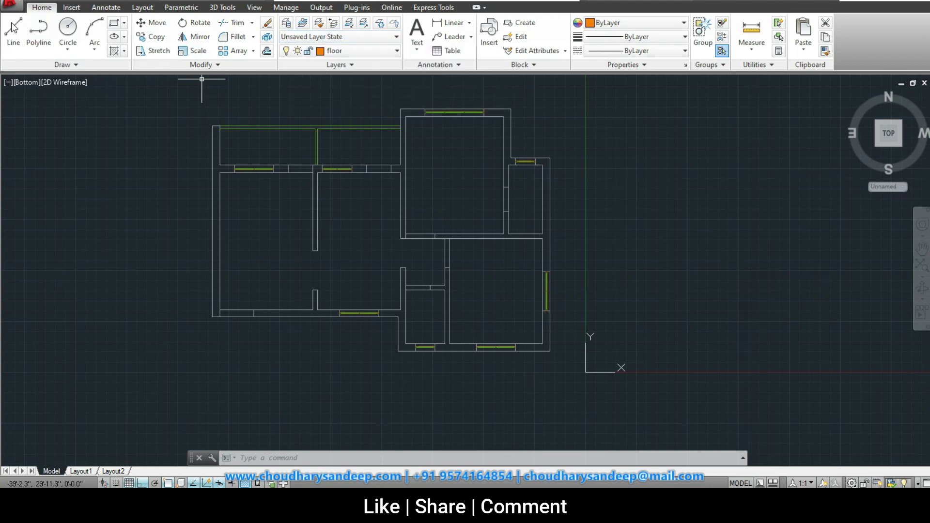
Step: Start an orange polyline at the outer wall corner and trace it along the top wall
{"action": "left_click", "coordinate": [39, 34]}
{"action": "scroll", "coordinate": [172, 128], "scroll_direction": "up", "scroll_amount": 2}
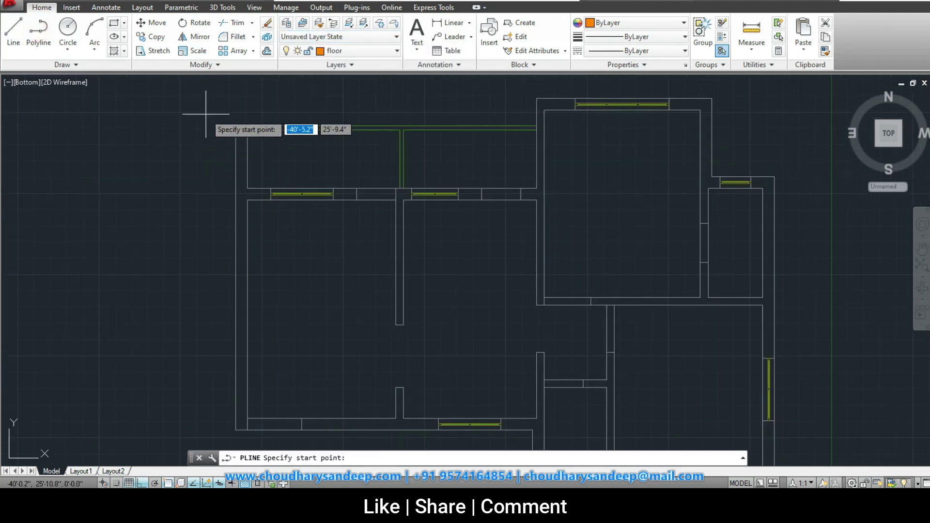
{"action": "left_click", "coordinate": [236, 125]}
{"action": "scroll", "coordinate": [576, 126], "scroll_direction": "up", "scroll_amount": 2}
{"action": "left_click", "coordinate": [508, 131]}
{"action": "middle_click_drag", "start_coordinate": [508, 131], "coordinate": [485, 217]}
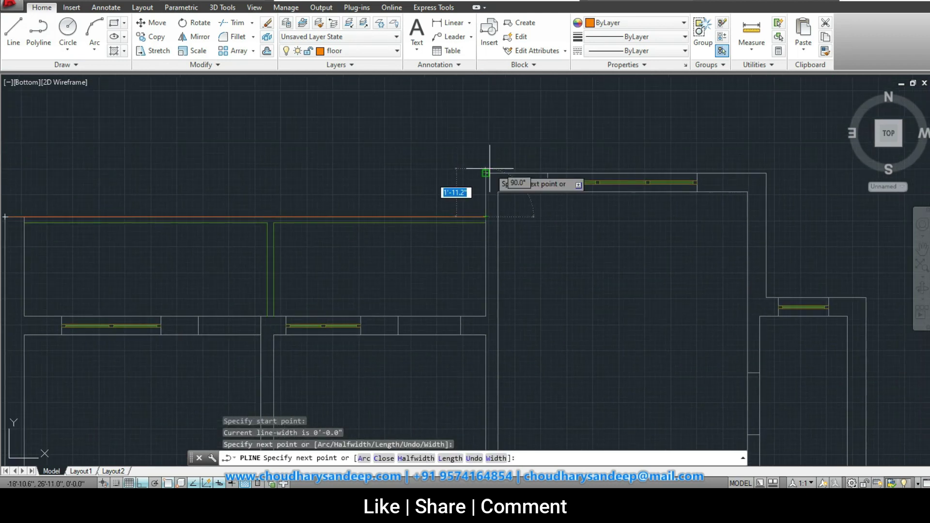
{"action": "left_click", "coordinate": [486, 172]}
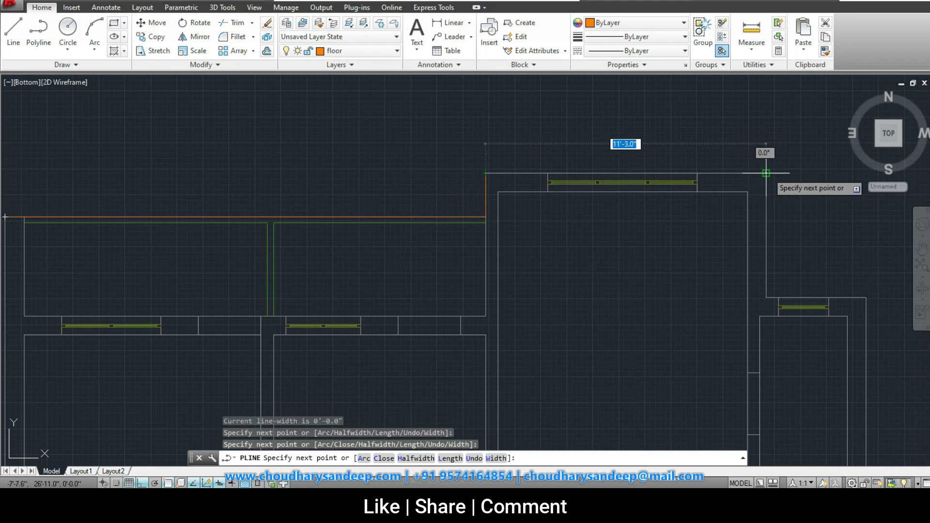
{"action": "left_click", "coordinate": [766, 173]}
Step: Trace the remaining outer wall corners, close the outline, and view the plan from Top
{"action": "middle_click_drag", "start_coordinate": [798, 320], "coordinate": [717, 208]}
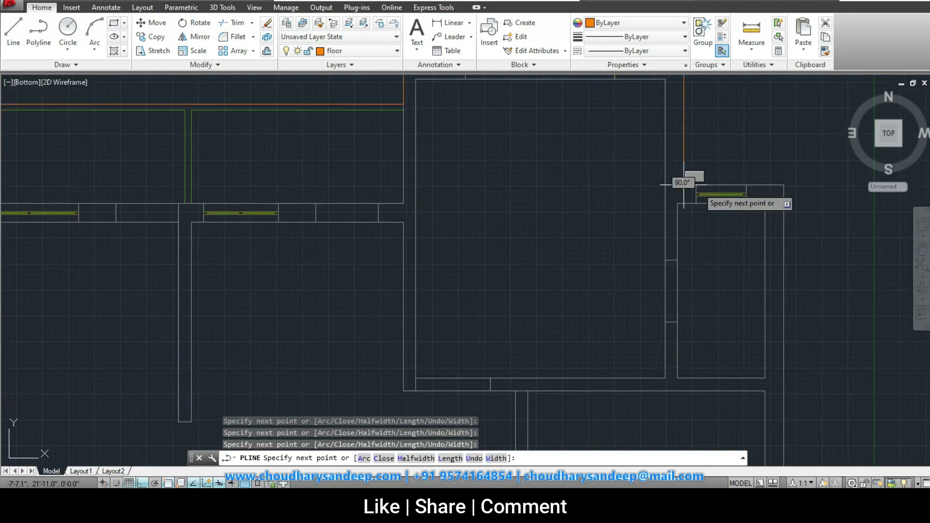
{"action": "scroll", "coordinate": [794, 165], "scroll_direction": "down", "scroll_amount": 5}
{"action": "scroll", "coordinate": [798, 276], "scroll_direction": "up", "scroll_amount": 5}
{"action": "left_click", "coordinate": [664, 180]}
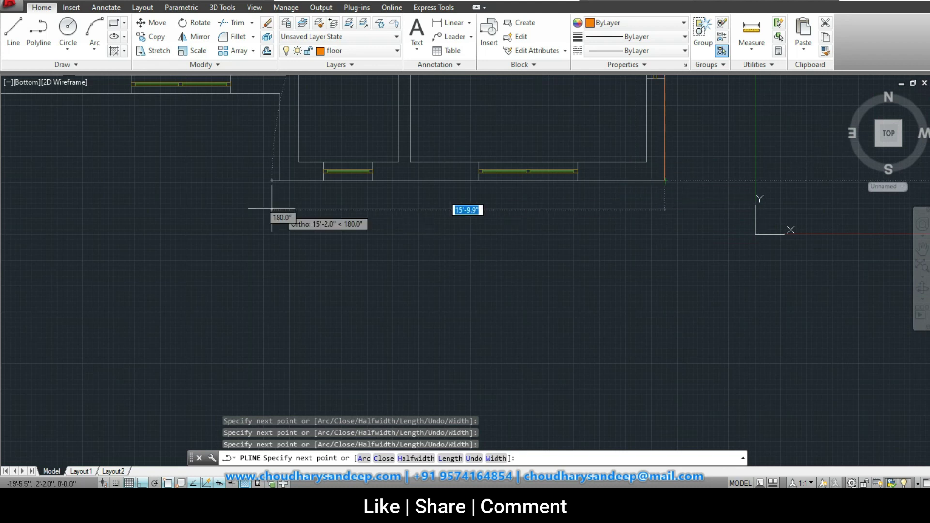
{"action": "left_click", "coordinate": [279, 181]}
{"action": "left_click", "coordinate": [279, 94]}
{"action": "middle_click_drag", "start_coordinate": [288, 140], "coordinate": [445, 267]}
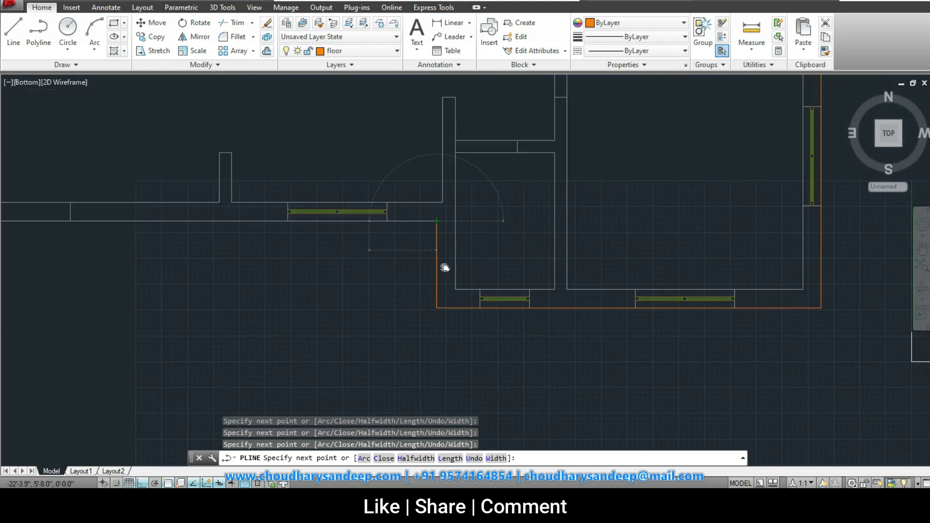
{"action": "left_click", "coordinate": [98, 230]}
{"action": "middle_click_drag", "start_coordinate": [97, 231], "coordinate": [187, 409]}
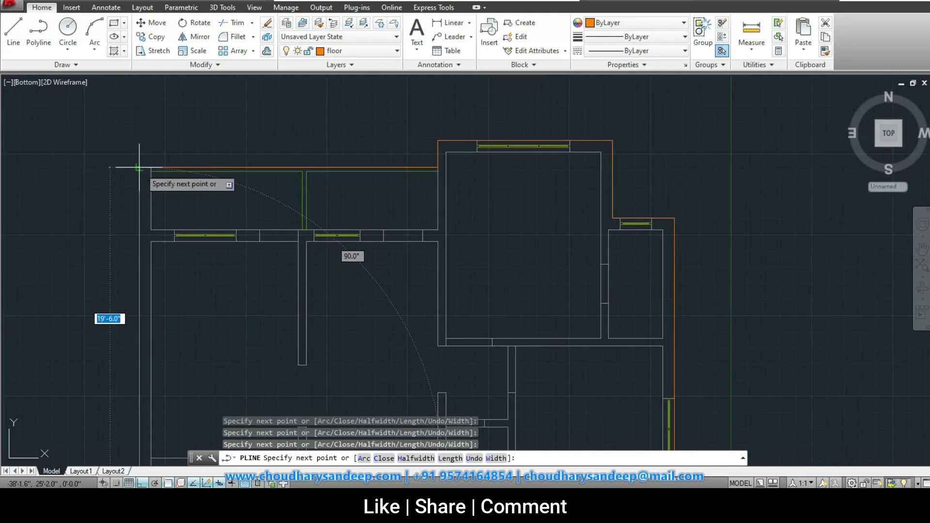
{"action": "left_click", "coordinate": [139, 167]}
{"action": "key", "text": "Return"}
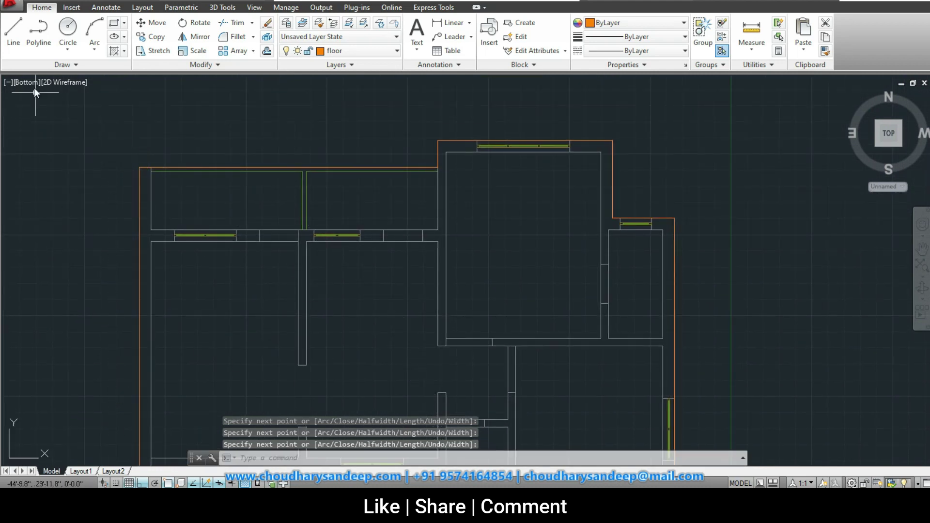
{"action": "left_click", "coordinate": [31, 86]}
{"action": "left_click", "coordinate": [51, 112]}
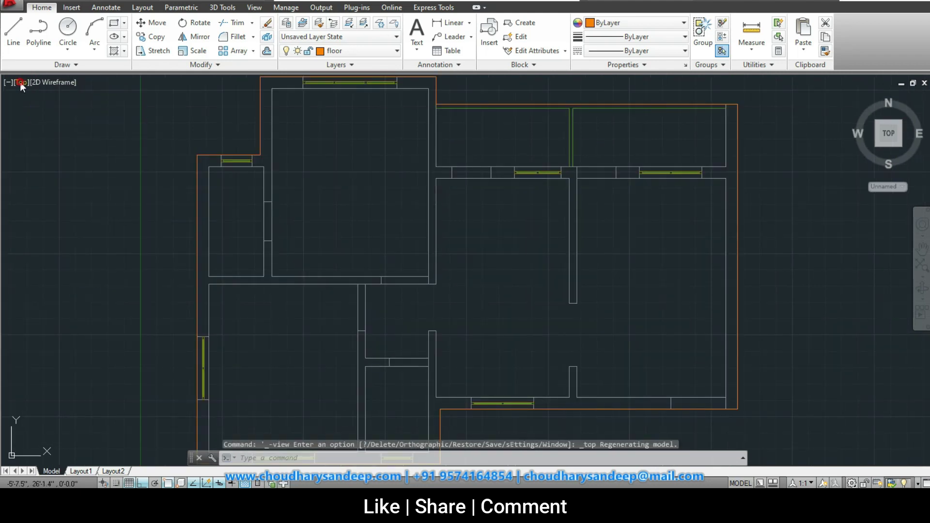
Step: Switch to the SW Isometric view and zoom in on the house
{"action": "left_click", "coordinate": [20, 83]}
{"action": "left_click", "coordinate": [59, 189]}
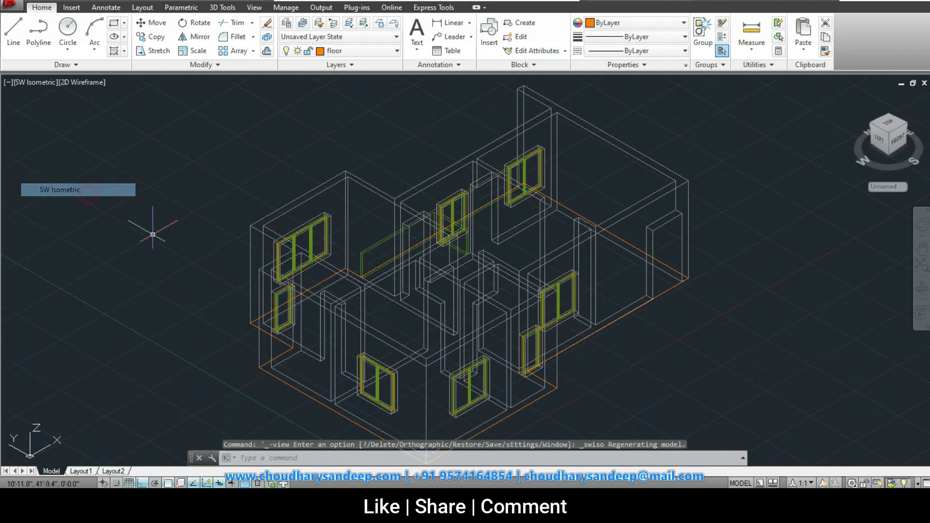
{"action": "scroll", "coordinate": [404, 242], "scroll_direction": "up", "scroll_amount": 2}
{"action": "scroll", "coordinate": [406, 250], "scroll_direction": "up", "scroll_amount": 2}
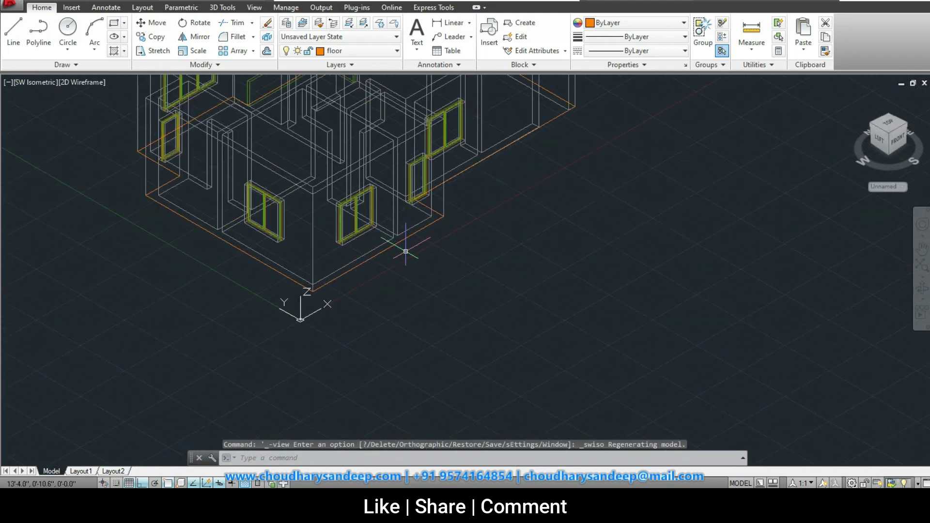
Step: Extrude the orange floor outline 4 units into a solid floor slab
{"action": "type", "text": "ext"}
{"action": "key", "text": "Return"}
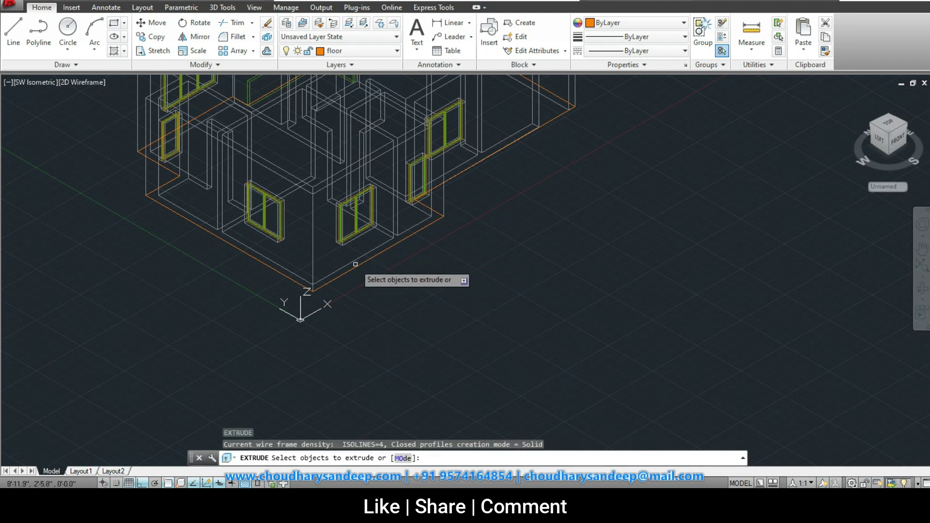
{"action": "left_click", "coordinate": [346, 272]}
{"action": "key", "text": "Return"}
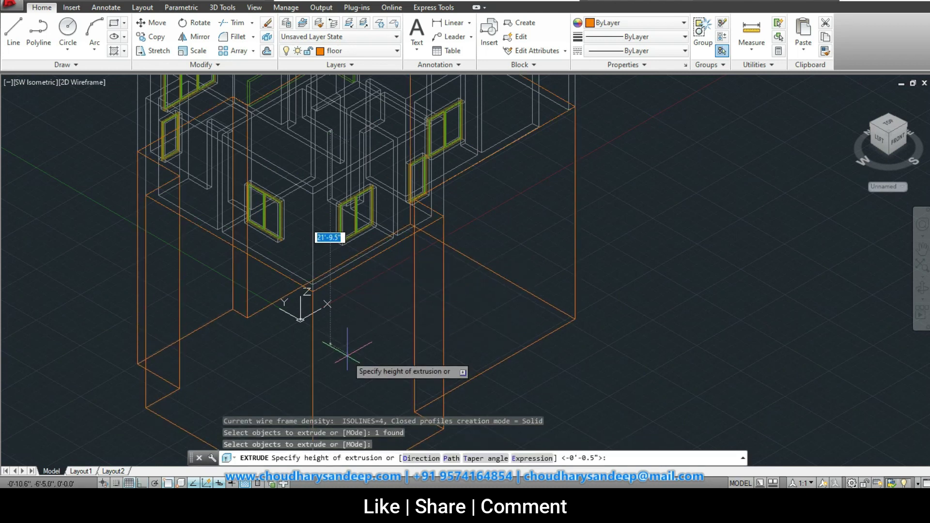
{"action": "key", "text": "Return"}
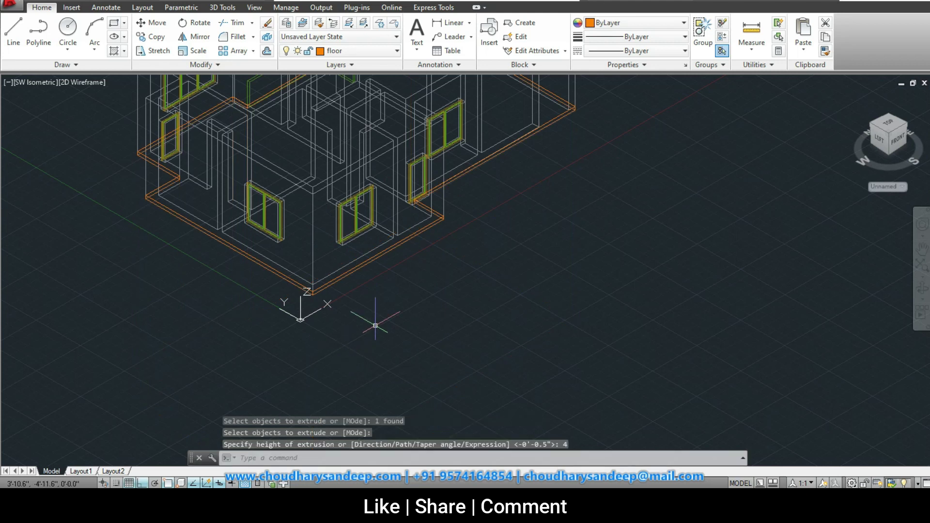
Step: Shade the model in Conceptual style and orbit closer to the house
{"action": "left_click", "coordinate": [78, 85]}
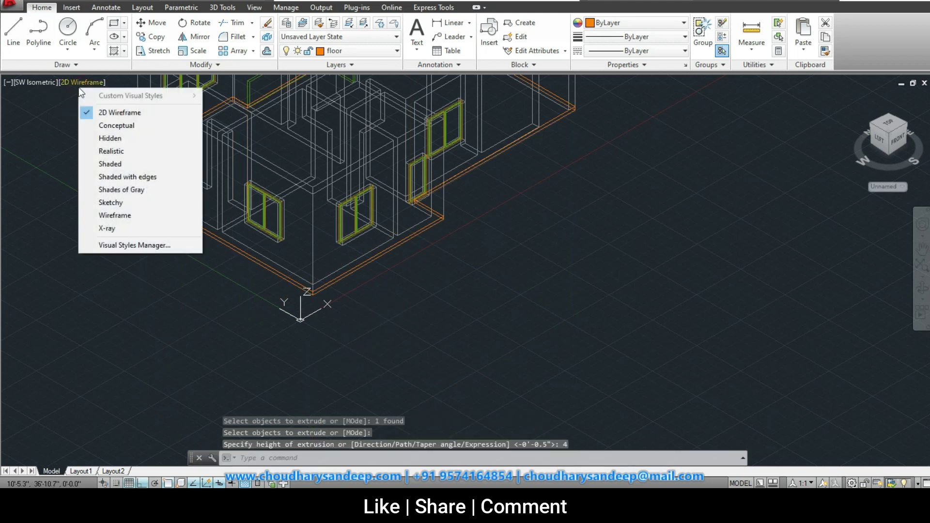
{"action": "left_click", "coordinate": [100, 128]}
{"action": "scroll", "coordinate": [446, 257], "scroll_direction": "up", "scroll_amount": 3}
{"action": "middle_click_drag", "start_coordinate": [445, 256], "coordinate": [74, 74], "text": "shift"}
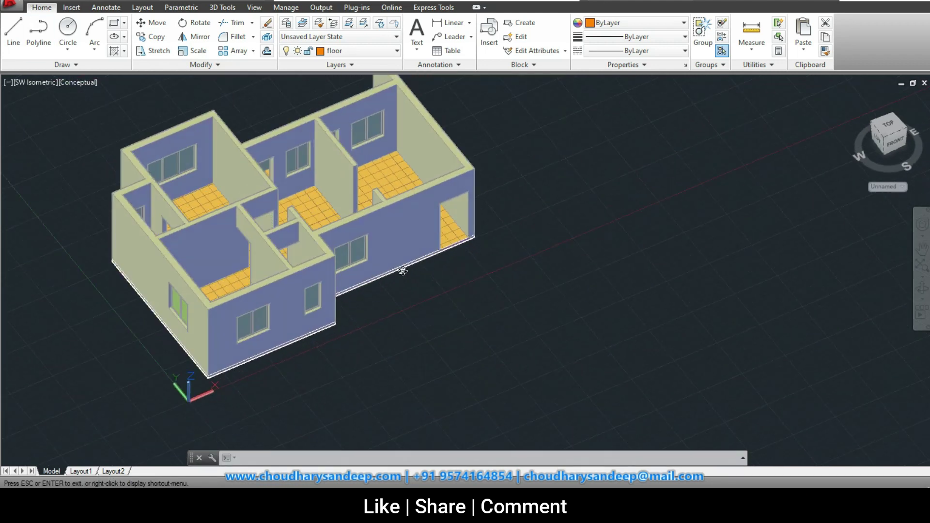
Step: Render the house in Realistic style, framed from a low front angle
{"action": "left_click", "coordinate": [72, 83]}
{"action": "left_click", "coordinate": [109, 151]}
{"action": "mouse_move", "coordinate": [440, 296]}
{"action": "middle_mouse_down", "text": "shift"}
{"action": "mouse_move", "coordinate": [426, 263]}
{"action": "mouse_move", "coordinate": [443, 349]}
{"action": "mouse_move", "coordinate": [353, 270]}
{"action": "mouse_move", "coordinate": [456, 234]}
{"action": "mouse_move", "coordinate": [405, 283]}
{"action": "mouse_move", "coordinate": [417, 339]}
{"action": "mouse_move", "coordinate": [443, 297]}
{"action": "mouse_move", "coordinate": [375, 330]}
{"action": "mouse_move", "coordinate": [432, 291]}
{"action": "mouse_move", "coordinate": [542, 287]}
{"action": "mouse_move", "coordinate": [441, 312]}
{"action": "mouse_move", "coordinate": [389, 251]}
{"action": "middle_mouse_up", "text": "shift"}
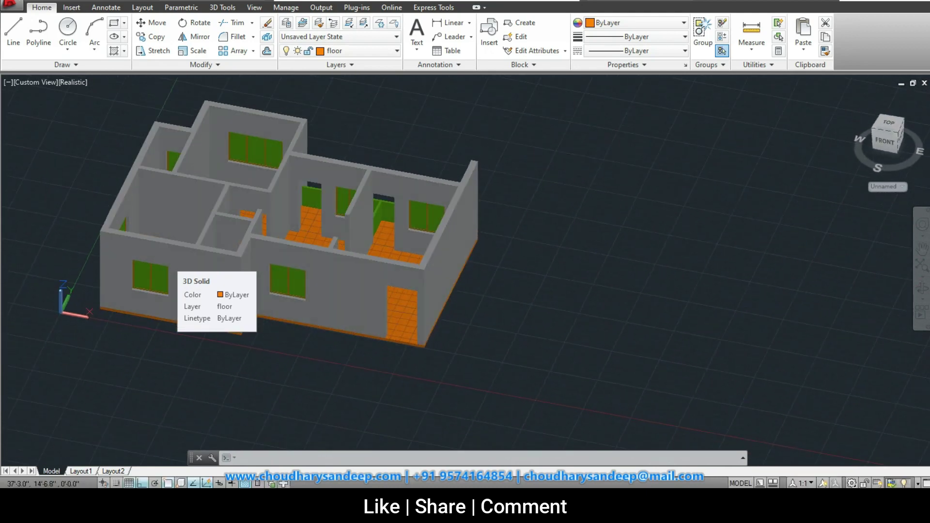
{"action": "mouse_move", "coordinate": [260, 283]}
{"action": "middle_mouse_down", "text": "shift"}
{"action": "mouse_move", "coordinate": [359, 311]}
{"action": "mouse_move", "coordinate": [339, 298]}
{"action": "mouse_move", "coordinate": [287, 300]}
{"action": "mouse_move", "coordinate": [182, 249]}
{"action": "mouse_move", "coordinate": [183, 307]}
{"action": "mouse_move", "coordinate": [291, 276]}
{"action": "mouse_move", "coordinate": [329, 312]}
{"action": "middle_mouse_up", "text": "shift"}
{"action": "scroll", "coordinate": [339, 291], "scroll_direction": "down", "scroll_amount": 2}
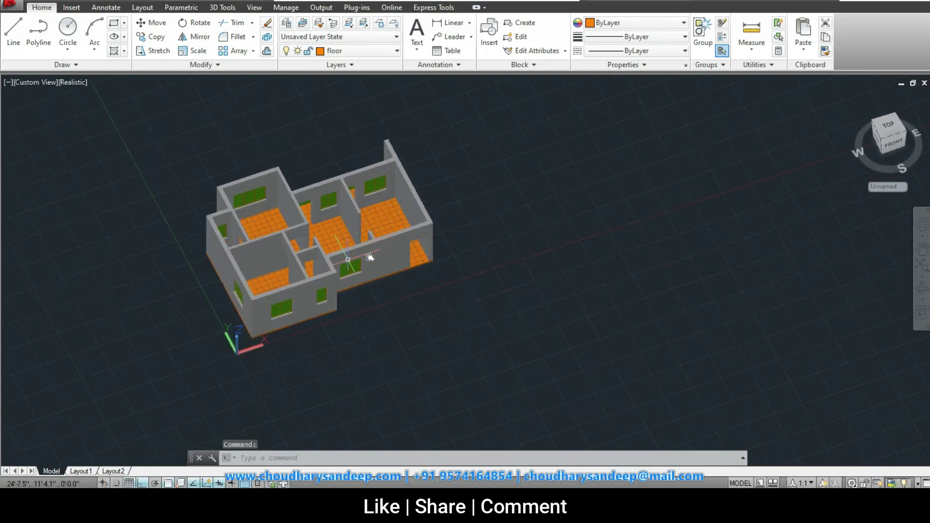
{"action": "scroll", "coordinate": [422, 223], "scroll_direction": "up", "scroll_amount": 3}
{"action": "mouse_move", "coordinate": [450, 314]}
{"action": "middle_mouse_down", "text": "shift"}
{"action": "mouse_move", "coordinate": [460, 339]}
{"action": "mouse_move", "coordinate": [469, 289]}
{"action": "mouse_move", "coordinate": [394, 290]}
{"action": "mouse_move", "coordinate": [369, 307]}
{"action": "mouse_move", "coordinate": [184, 309]}
{"action": "middle_mouse_up", "text": "shift"}
{"action": "mouse_move", "coordinate": [454, 293]}
{"action": "middle_mouse_down"}
{"action": "mouse_move", "coordinate": [551, 273]}
{"action": "mouse_move", "coordinate": [544, 297]}
{"action": "middle_mouse_up"}
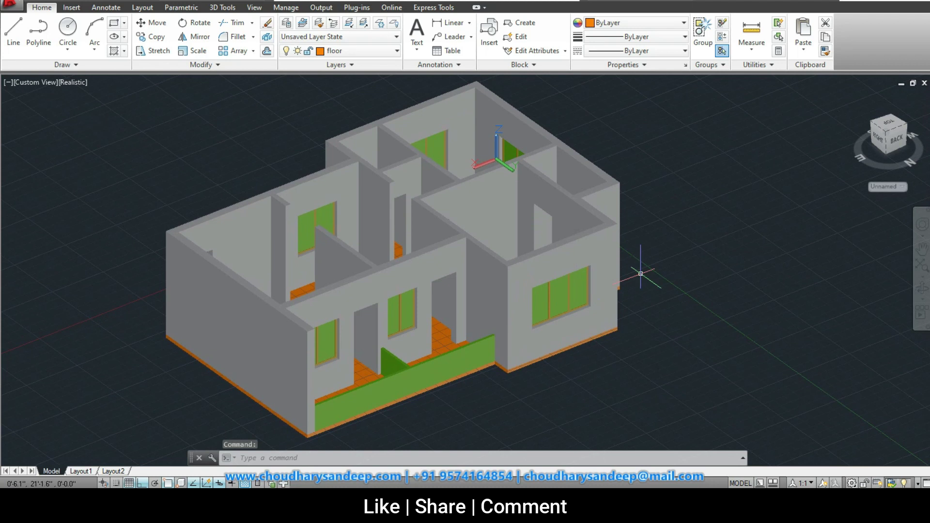